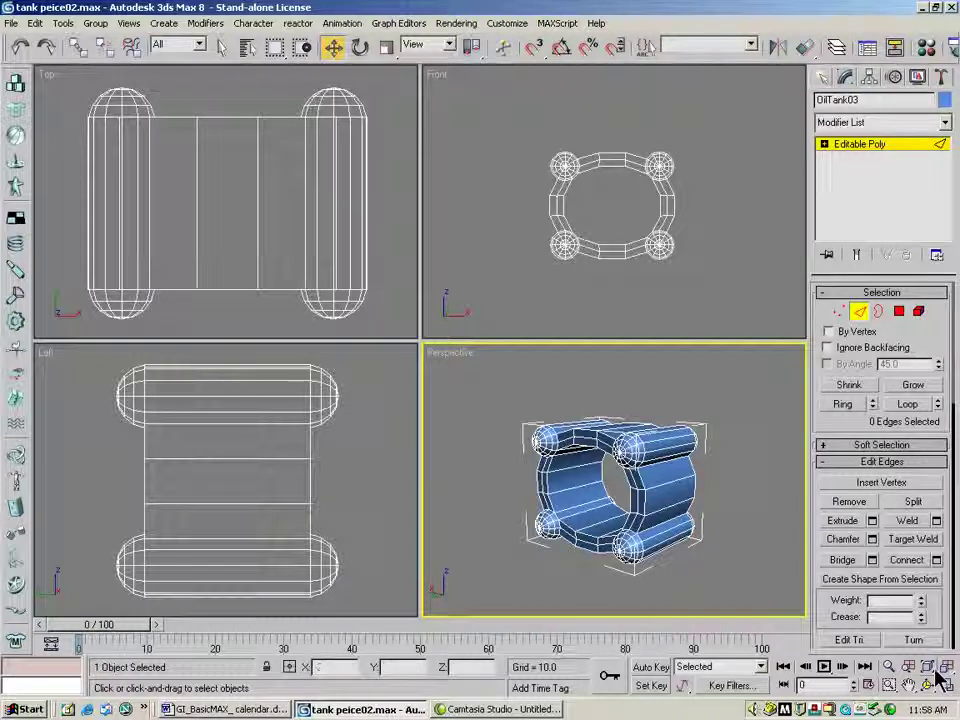
Maximize the Perspective viewport and orbit to an angled view of the tank piece's open end
key("ctrl+r")
left_click_drag(756, 563, 590, 452)
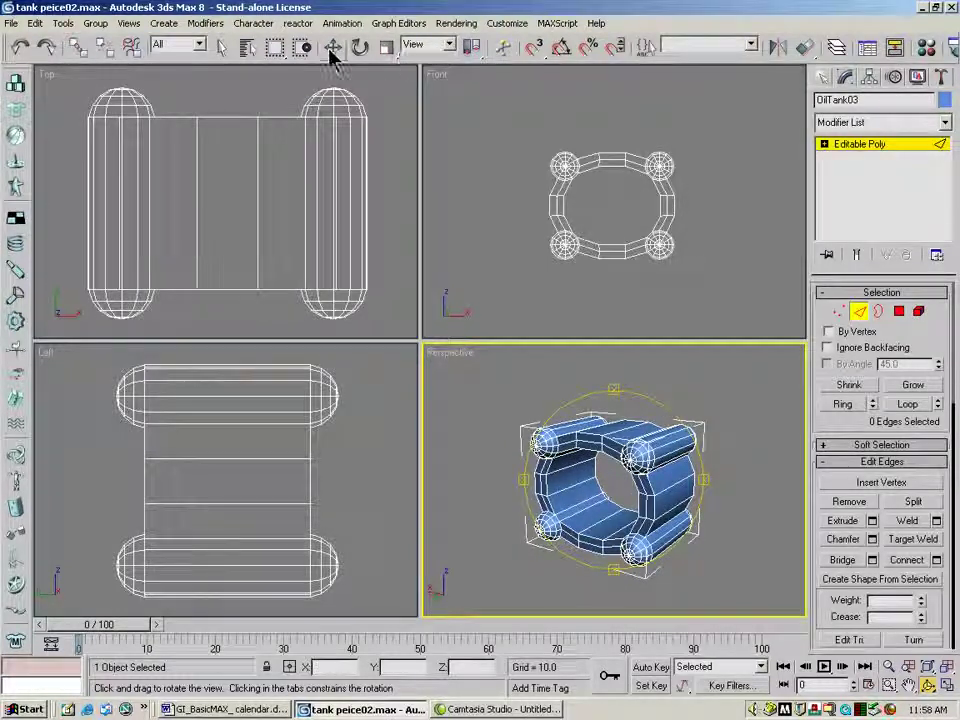
left_click(221, 47)
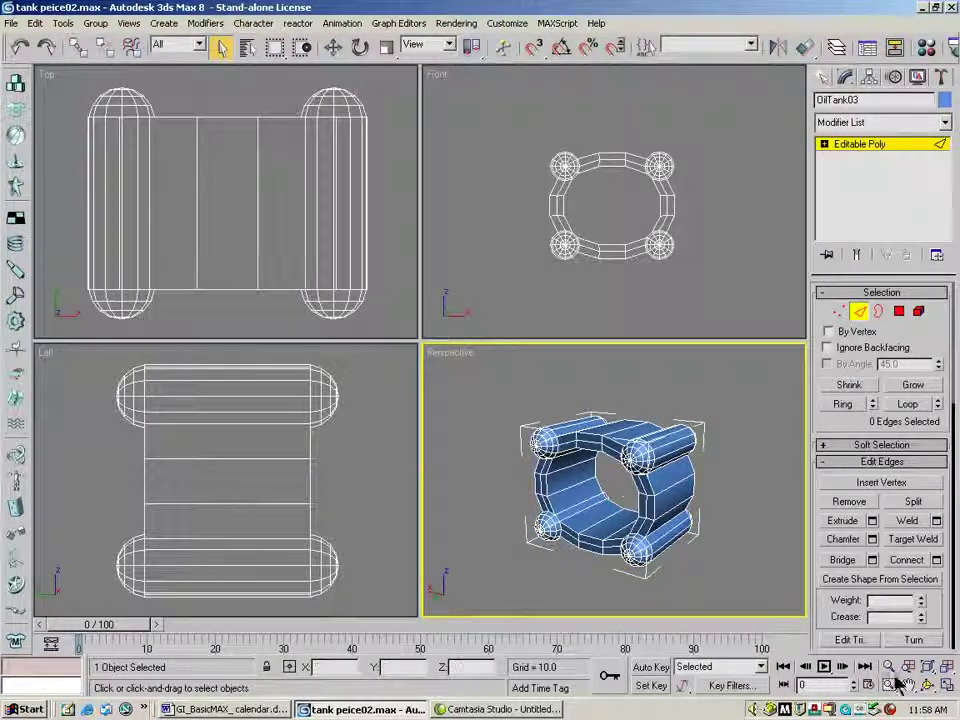
left_click(947, 686)
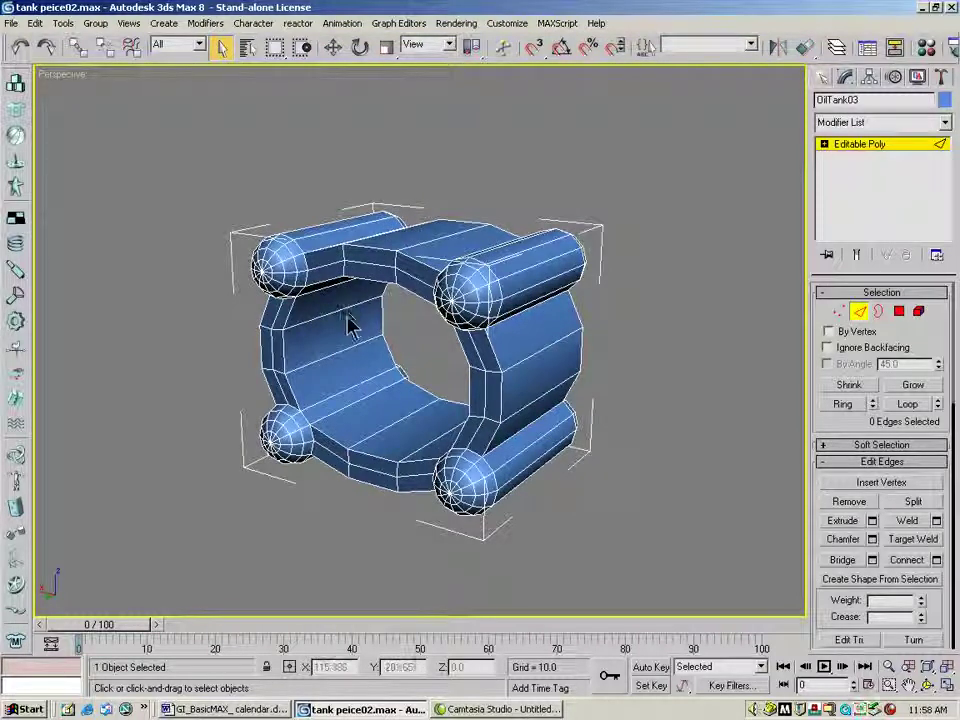
left_click(928, 686)
mouse_move(430, 390)
left_mouse_down()
mouse_move(579, 401)
mouse_move(418, 407)
mouse_move(428, 396)
mouse_move(420, 385)
left_mouse_up()
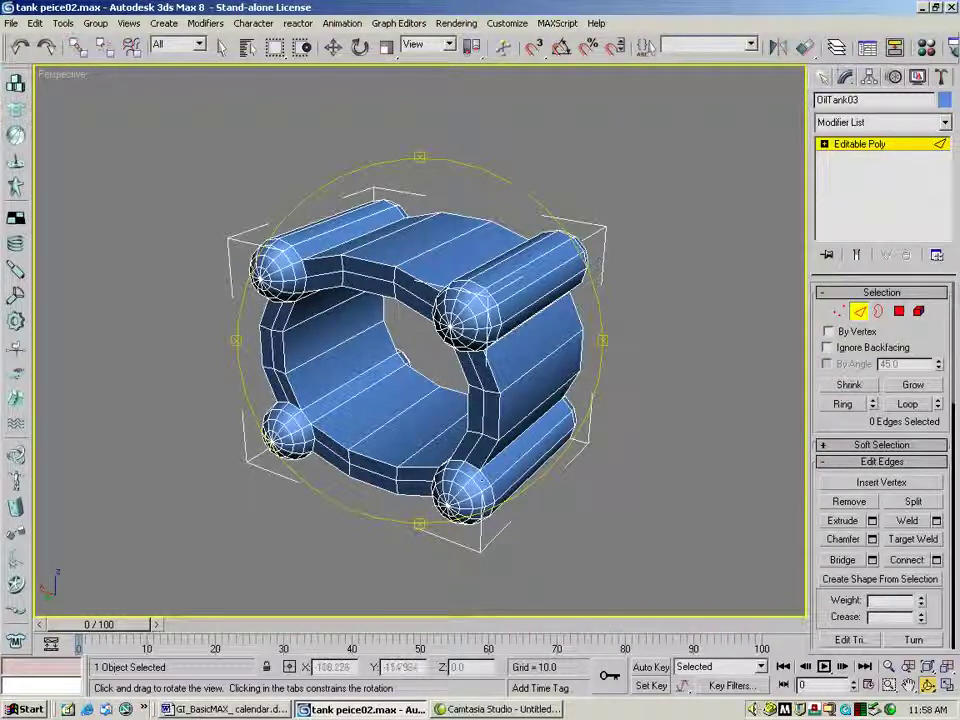
left_click_drag(395, 290, 536, 374)
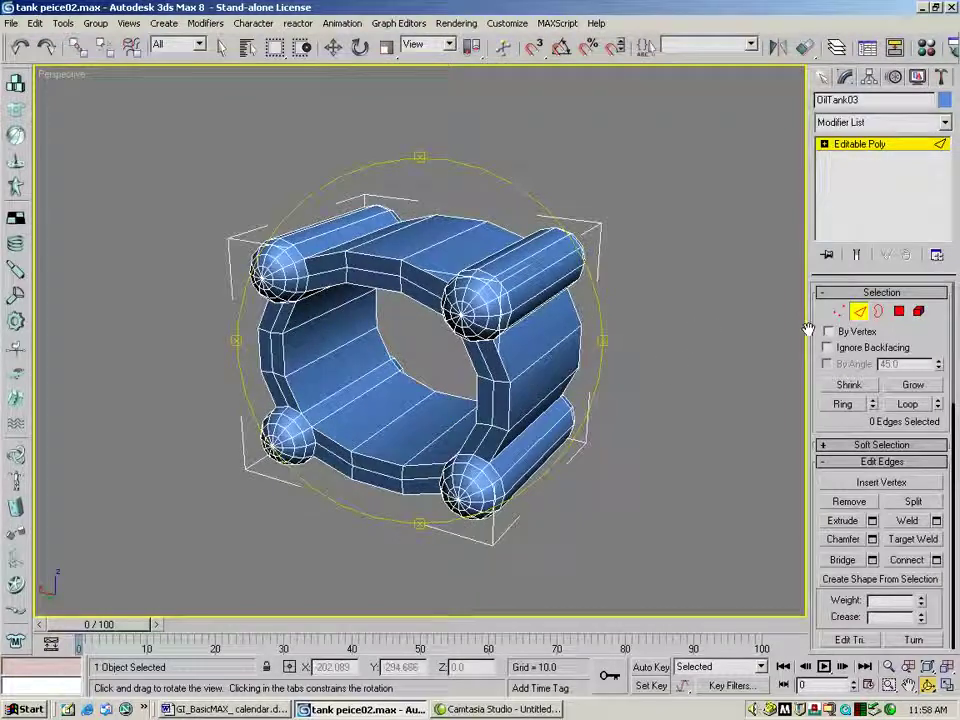
Select an outer rim edge below the near upper cap, try expanding it with Ring, and undo the expansion
left_click(333, 47)
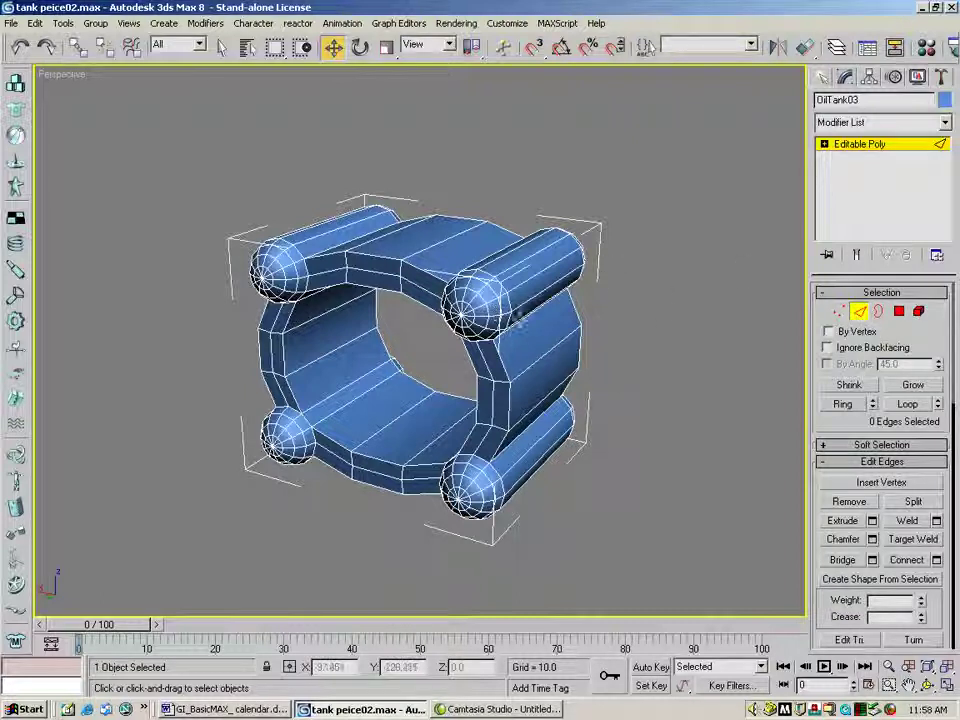
left_click(502, 362)
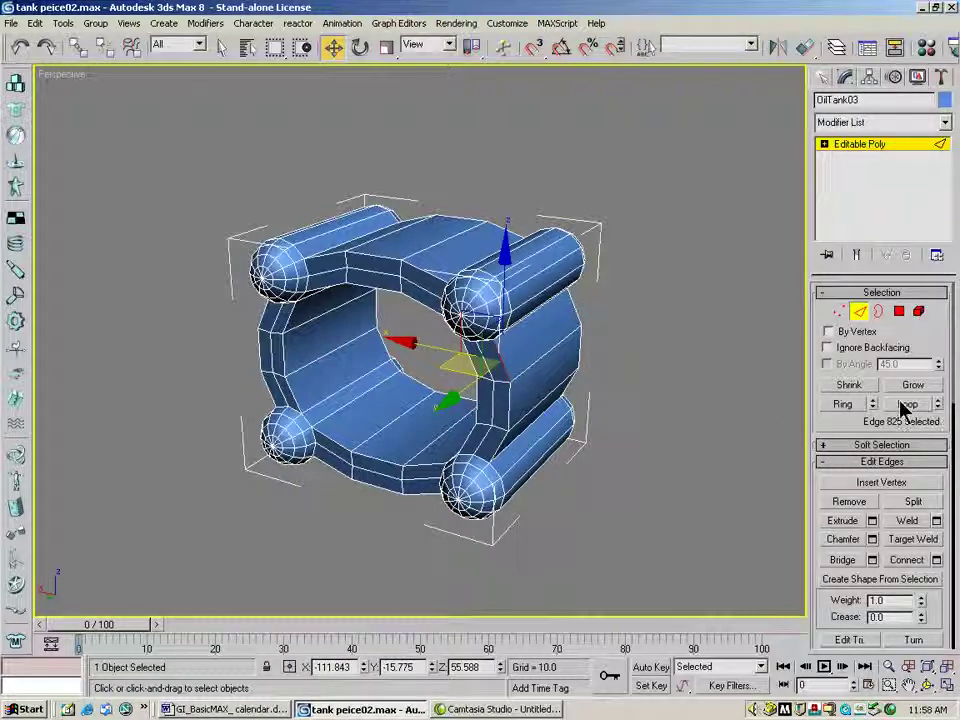
left_click(848, 405)
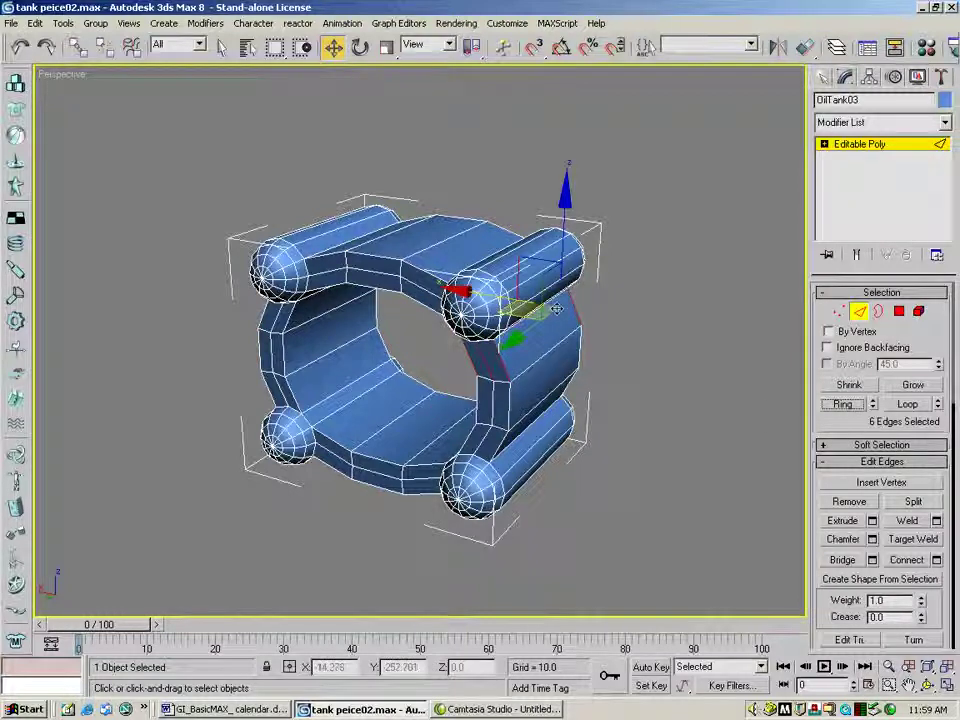
left_click(20, 46)
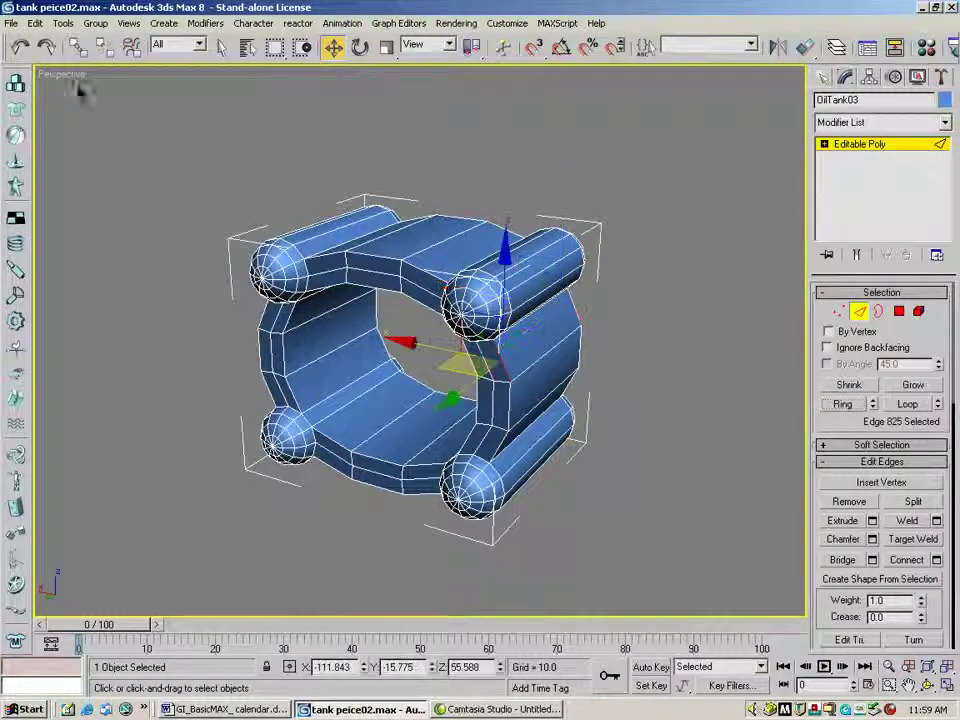
Try expanding the rim edge with Loop, shift the selection back and forth along the loop, and clear the selection
left_click(910, 404)
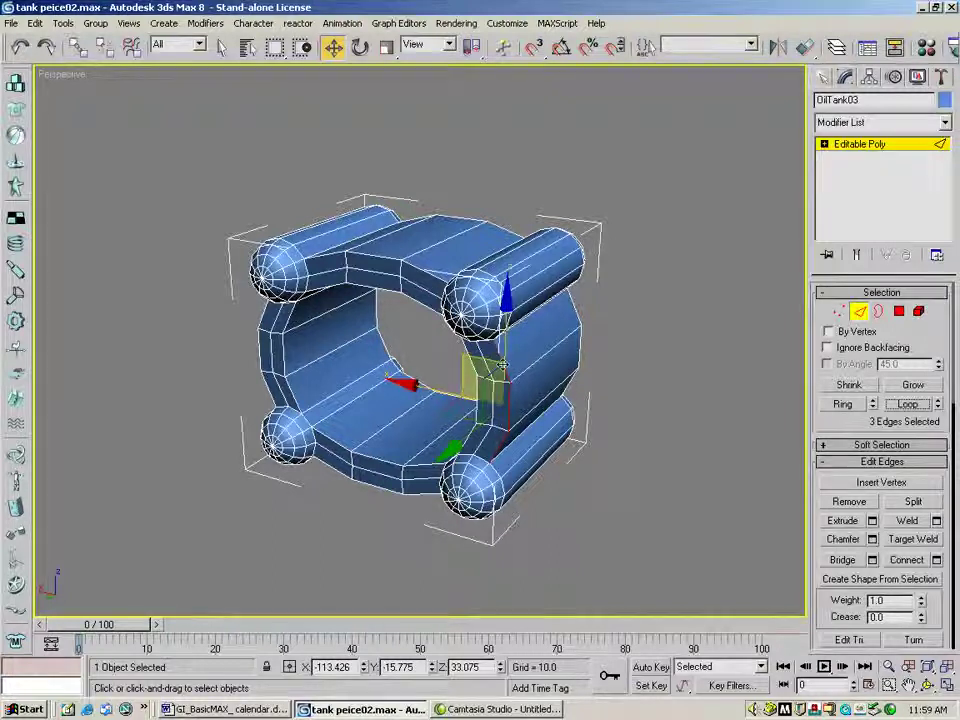
left_click(938, 407)
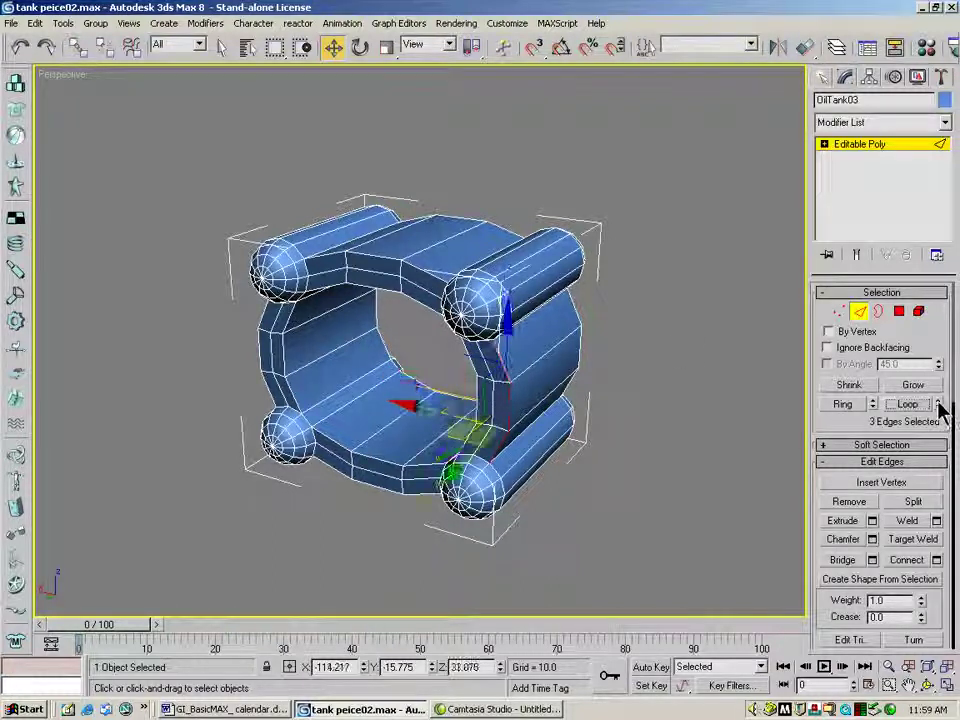
left_click(938, 407)
left_click(938, 407)
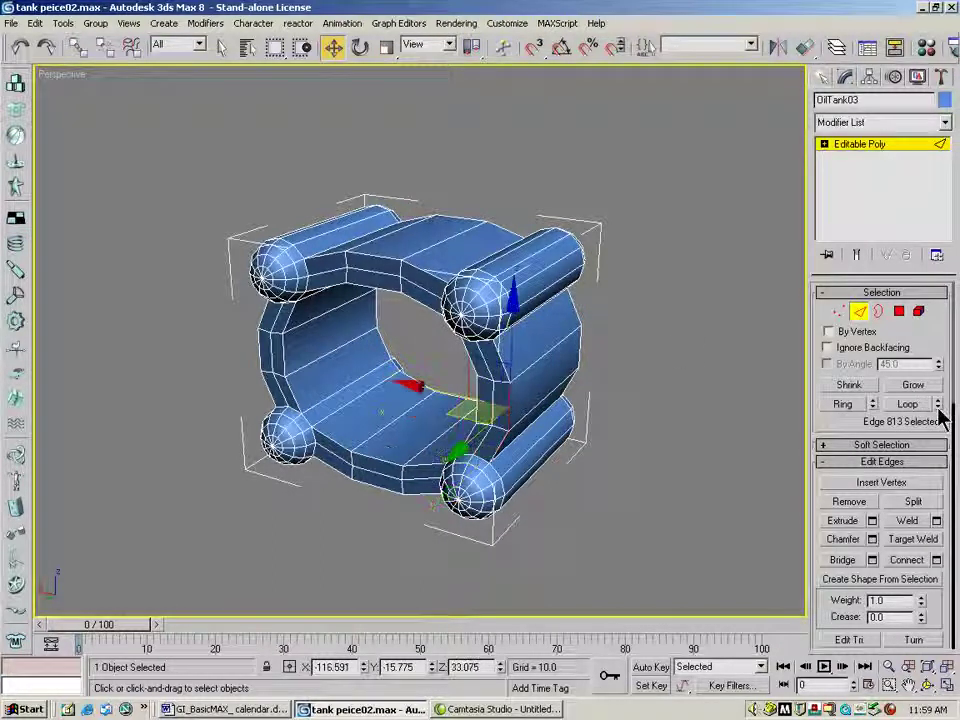
left_click(938, 407)
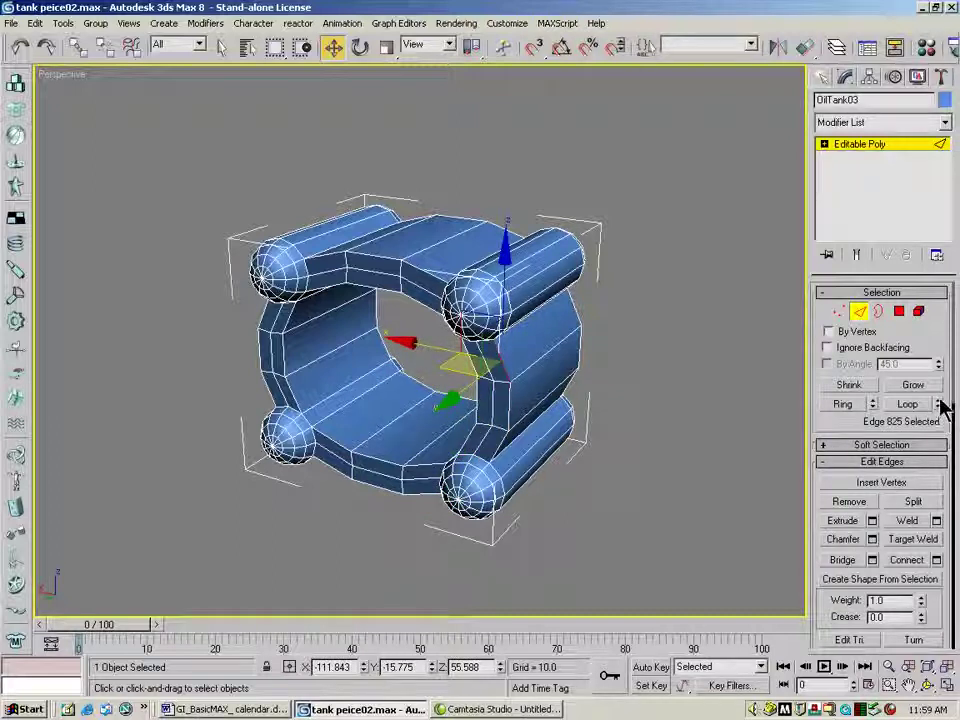
left_click(938, 409)
left_click(938, 409)
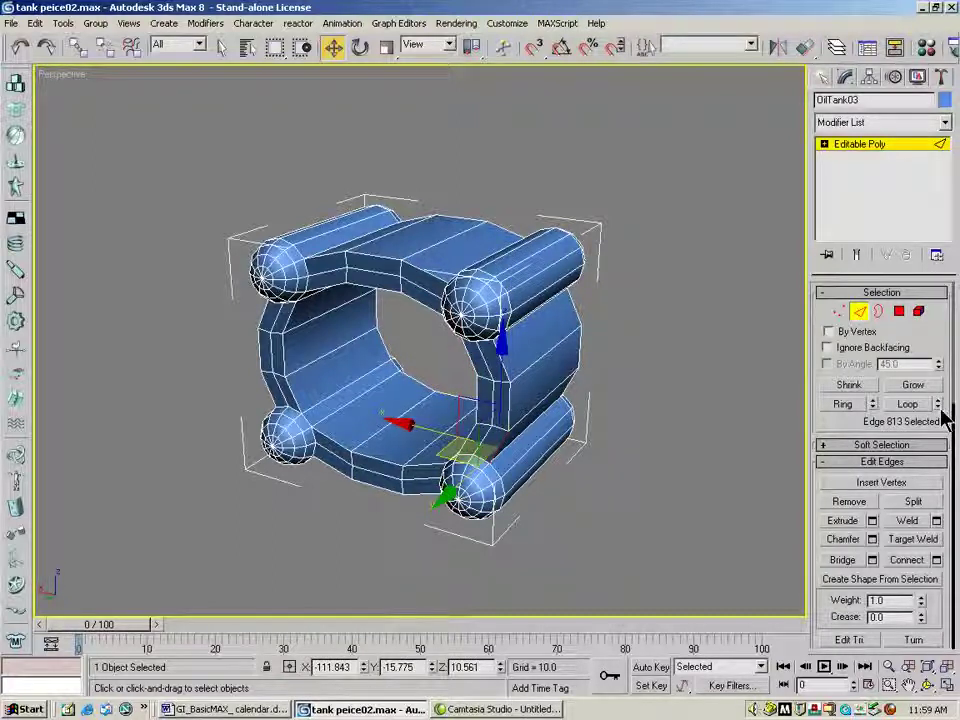
left_click(938, 403)
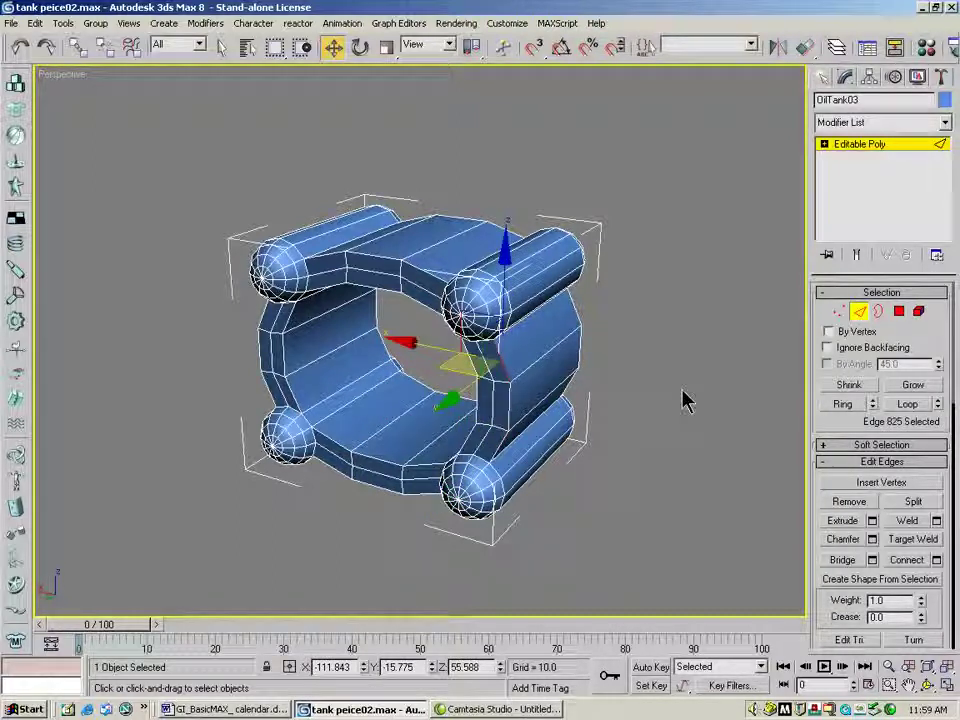
left_click(632, 315)
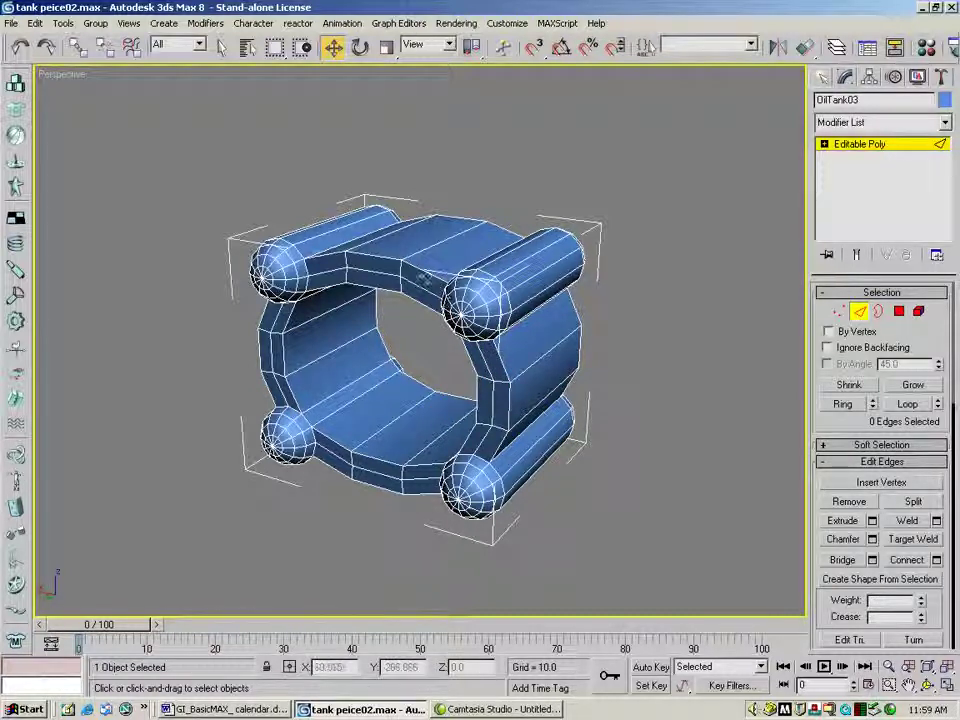
Select the outer rim edge below the near upper cap, adding that cap's base edge and the rim edge on its other side
left_click(488, 345)
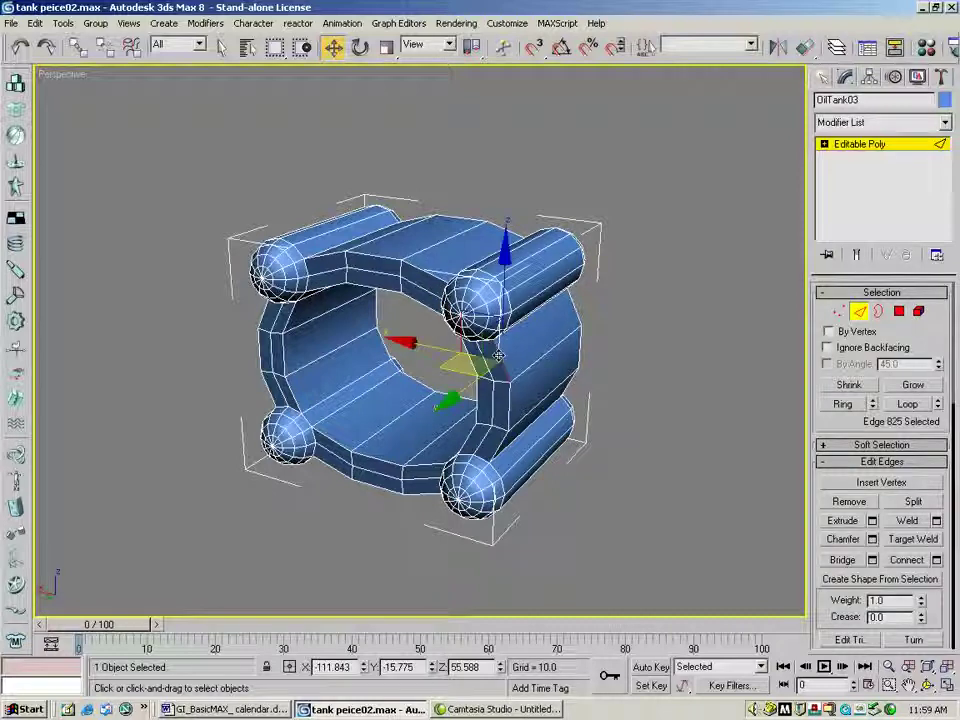
left_click(510, 305, "ctrl")
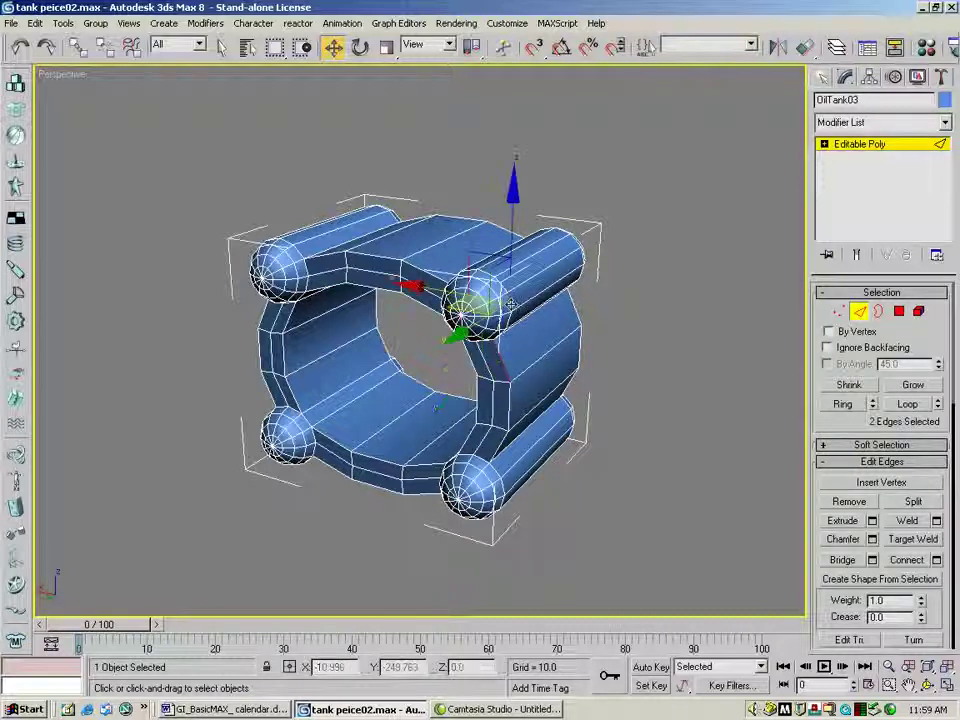
left_click(424, 273, "ctrl")
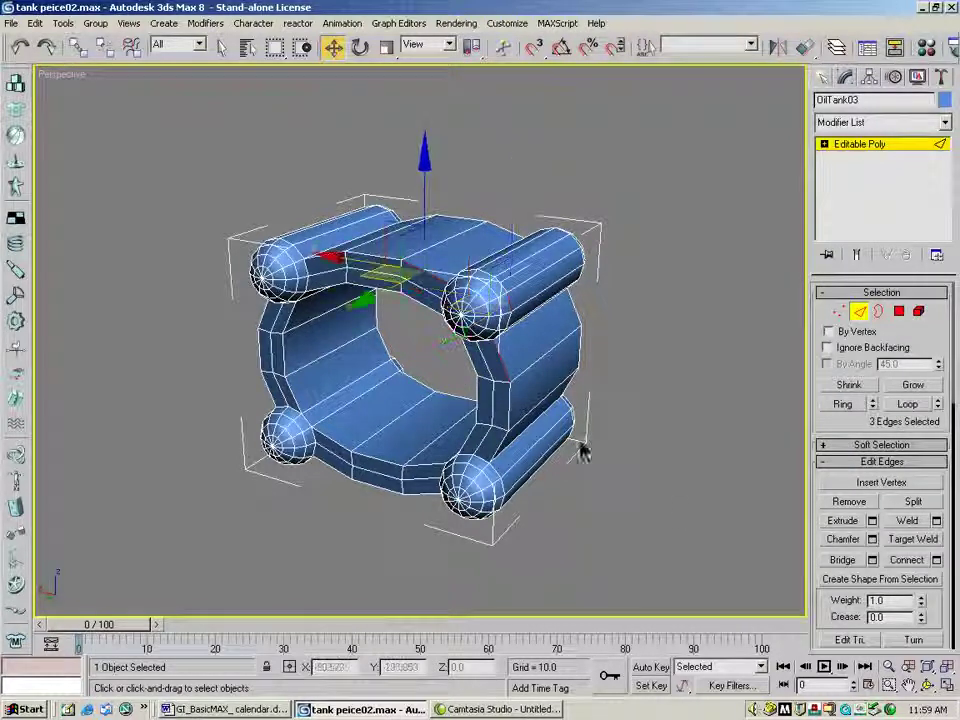
Try to add an edge on the opposite upper cap to the selection, and undo that addition
left_click(928, 685)
left_click_drag(330, 300, 481, 440)
left_click_drag(370, 222, 564, 294)
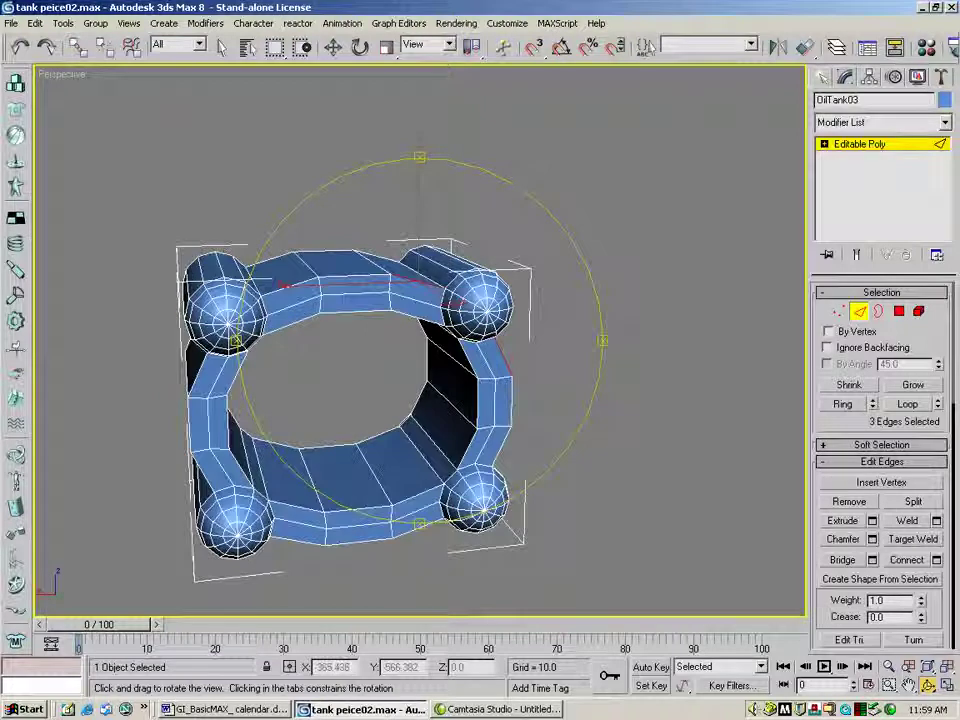
left_click_drag(216, 222, 177, 222)
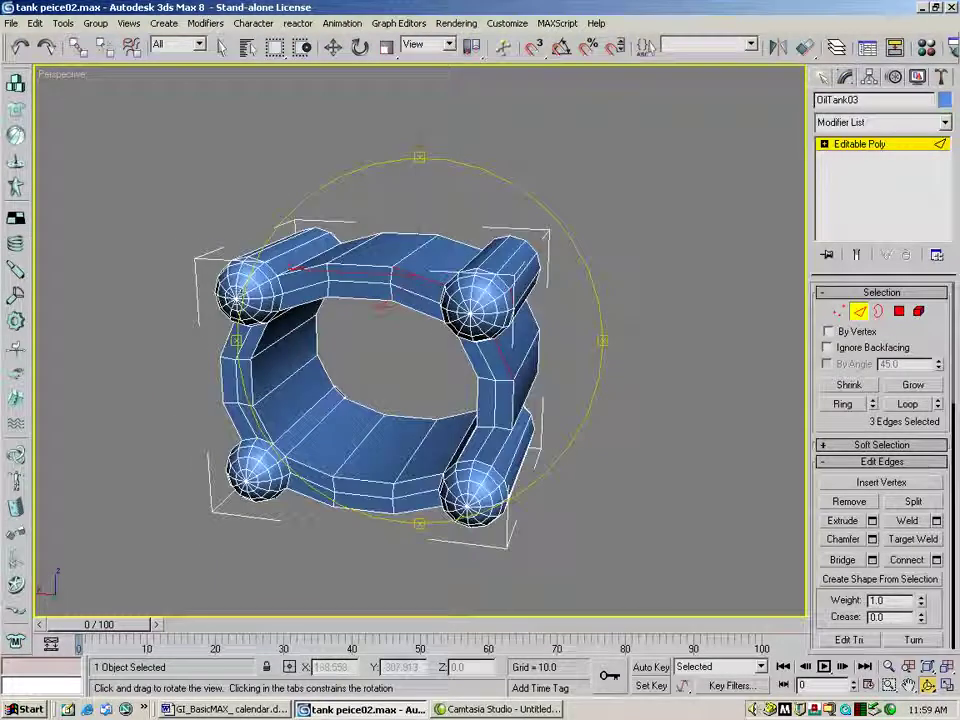
left_click(222, 48)
left_click(268, 268, "ctrl")
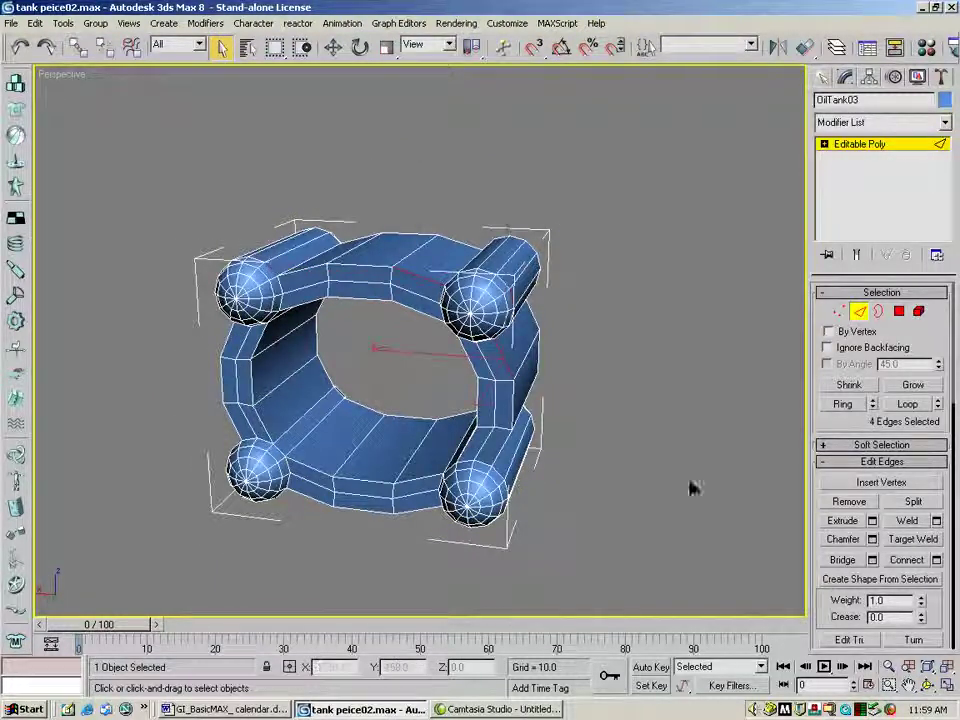
left_click(932, 685)
left_click_drag(386, 360, 436, 330)
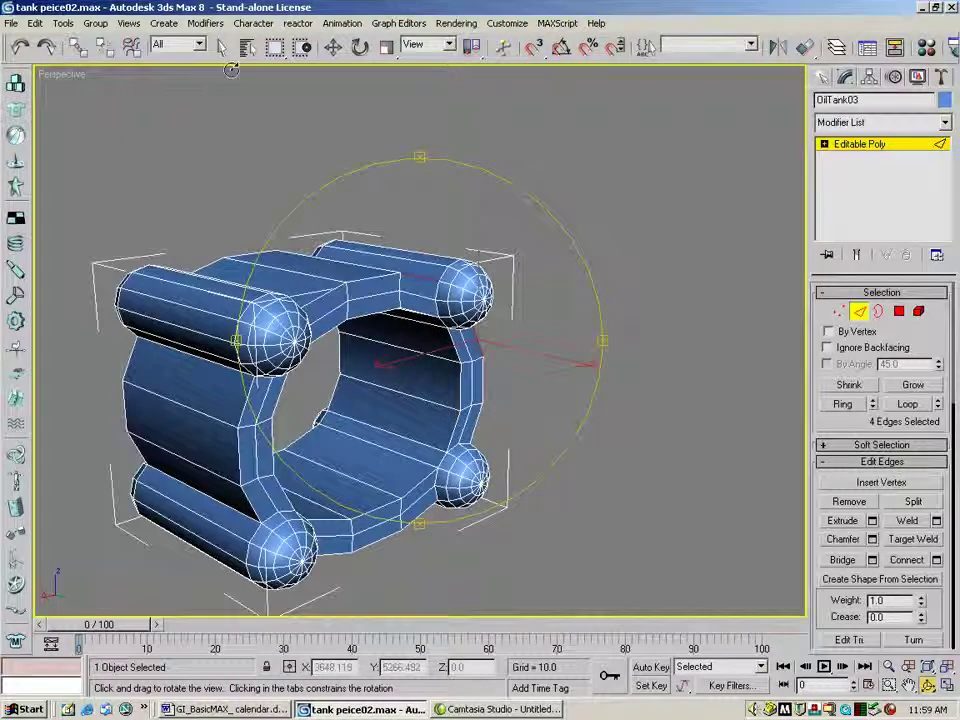
left_click(222, 48)
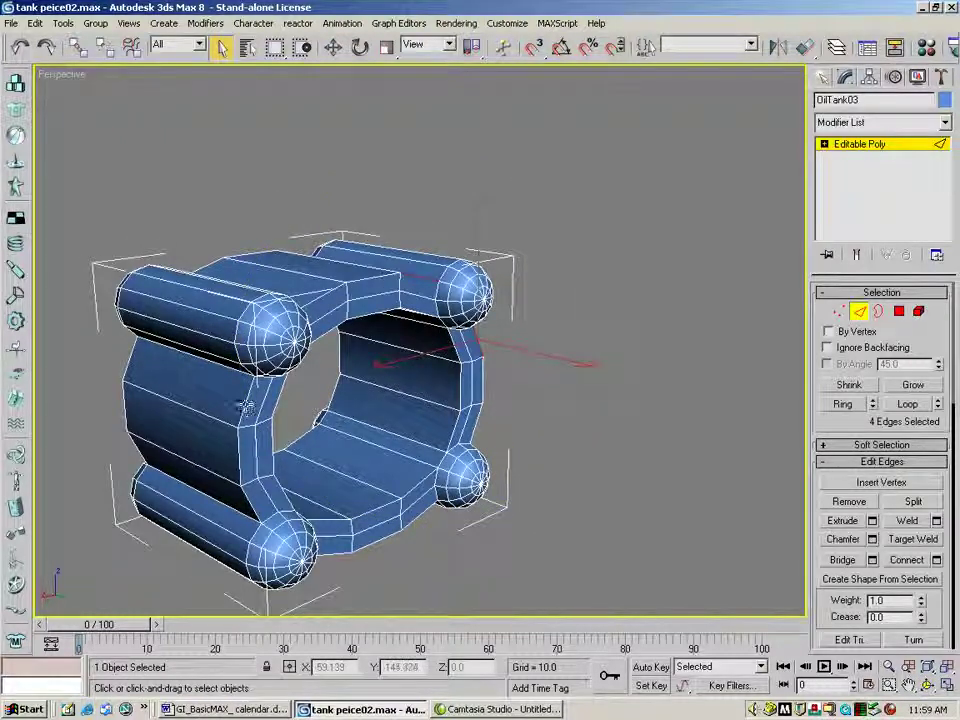
left_click(19, 47)
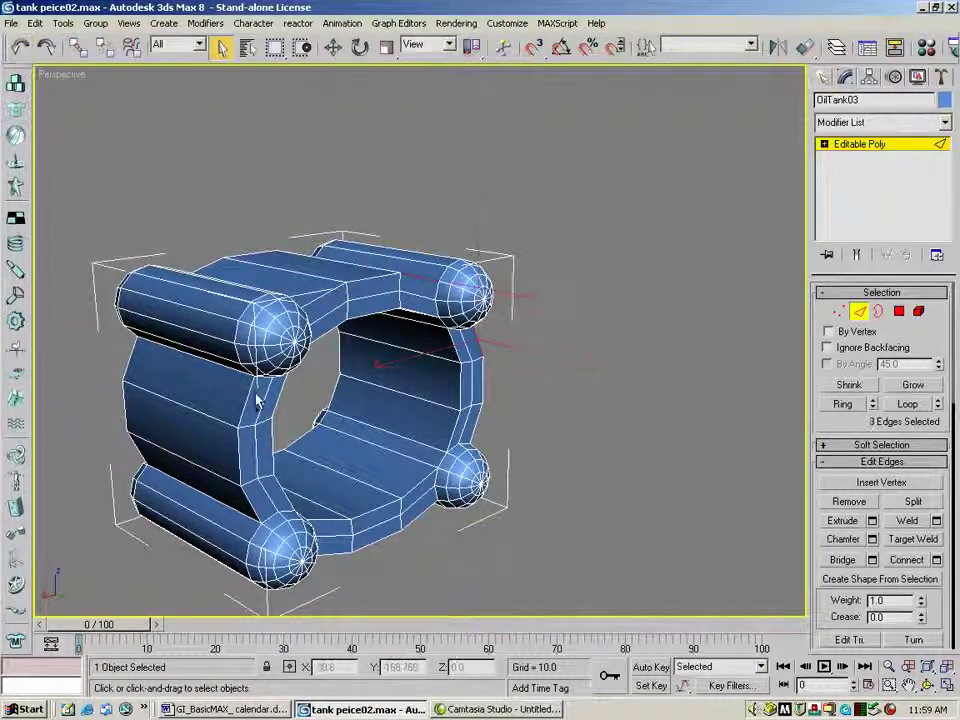
Add one outer rim edge on the far side, one along the bottom, and a base edge on each lower cap
left_click(250, 388, "ctrl")
left_click(254, 532, "ctrl")
left_click(927, 686)
left_click_drag(340, 408, 300, 310)
left_click(221, 47)
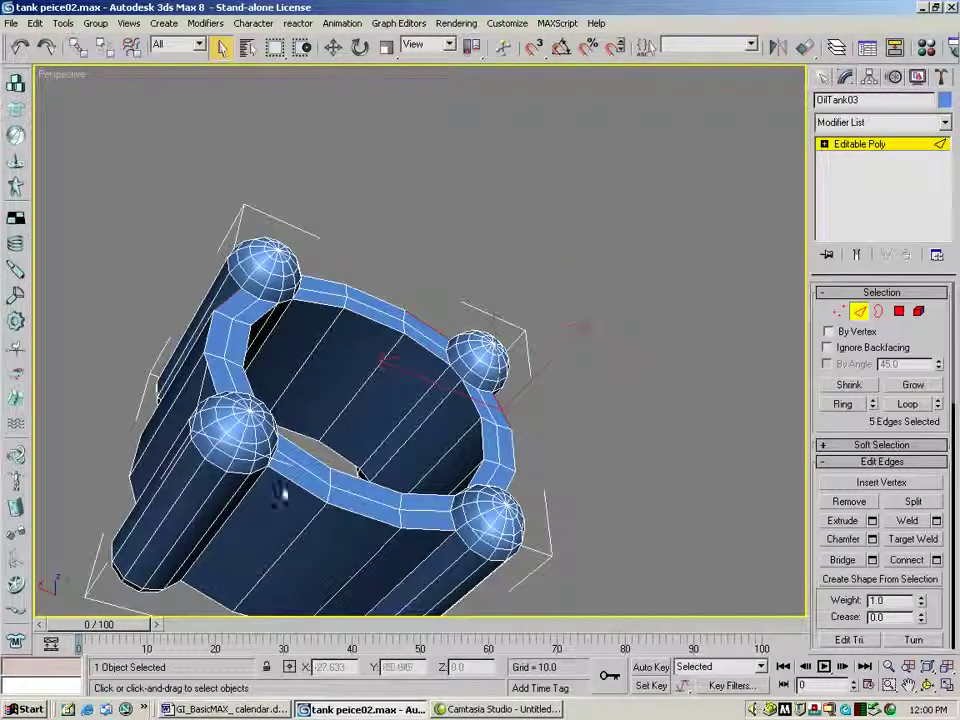
left_click(300, 487, "ctrl")
left_click(463, 544, "ctrl")
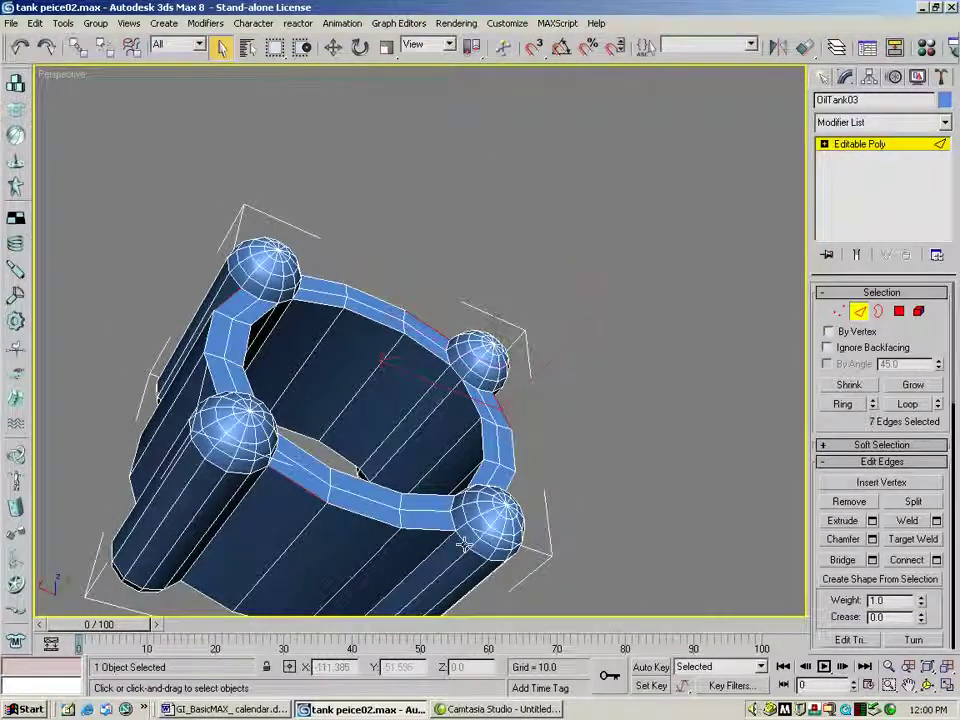
Expand all selected rim and cap edges into loops
left_click(927, 686)
left_click_drag(445, 431, 301, 436)
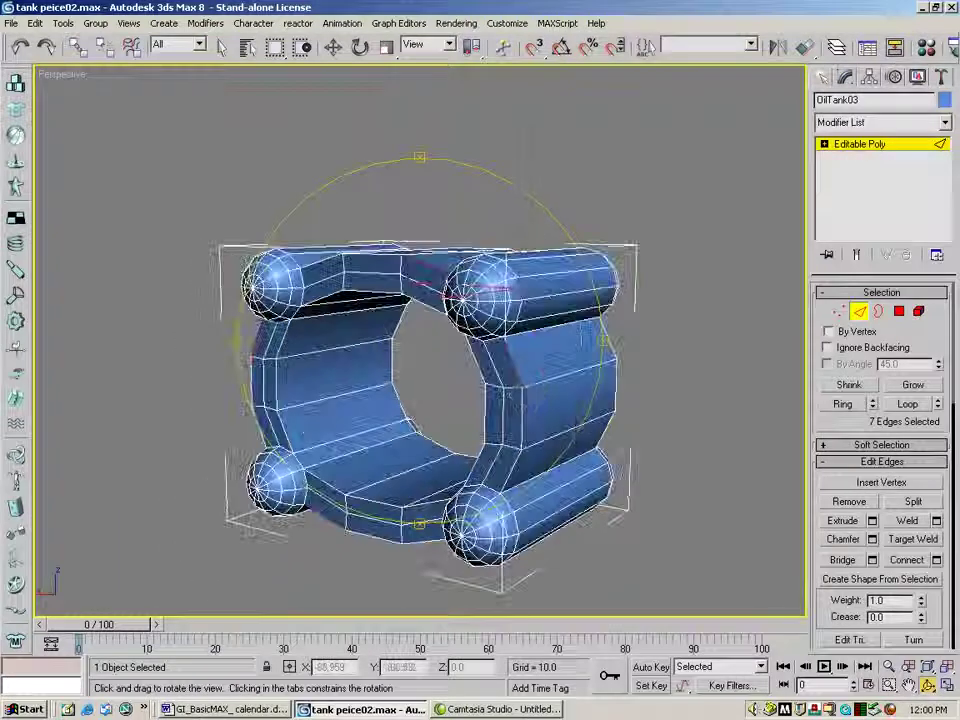
left_click(907, 404)
Add the remaining upper cap's base edge and expand the selection with Loop to include its full loop
left_click_drag(318, 292, 504, 265)
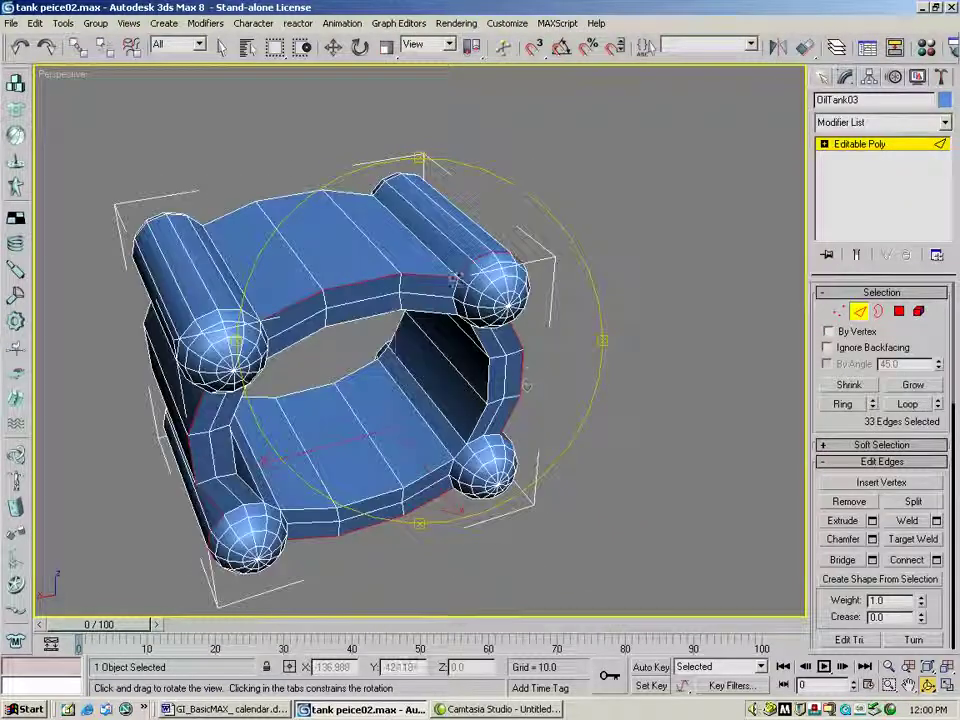
left_click_drag(275, 333, 346, 325)
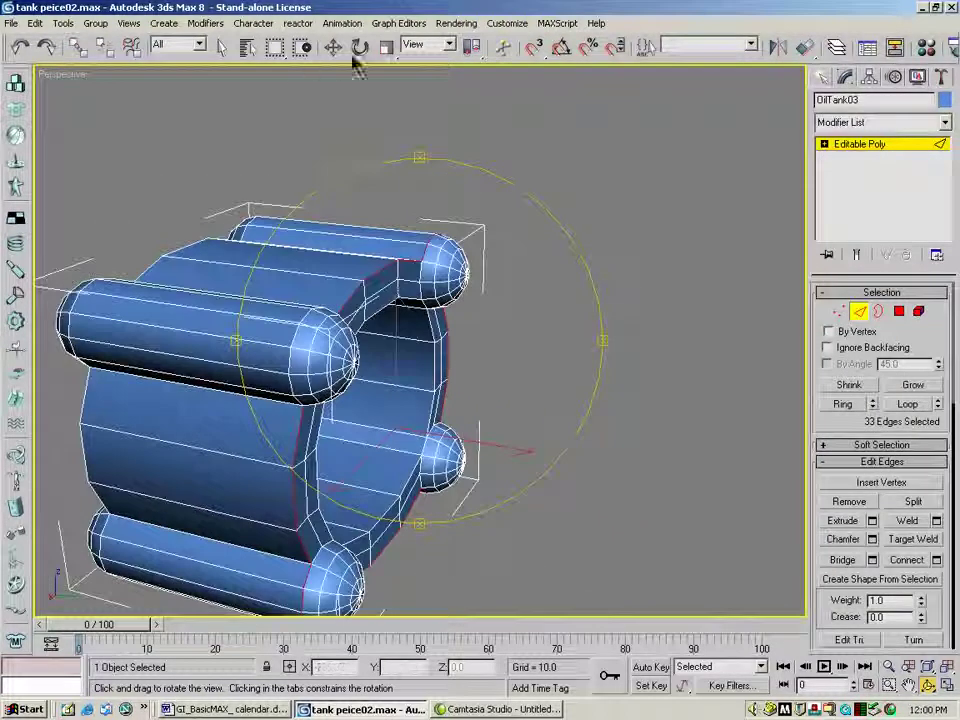
left_click(221, 47)
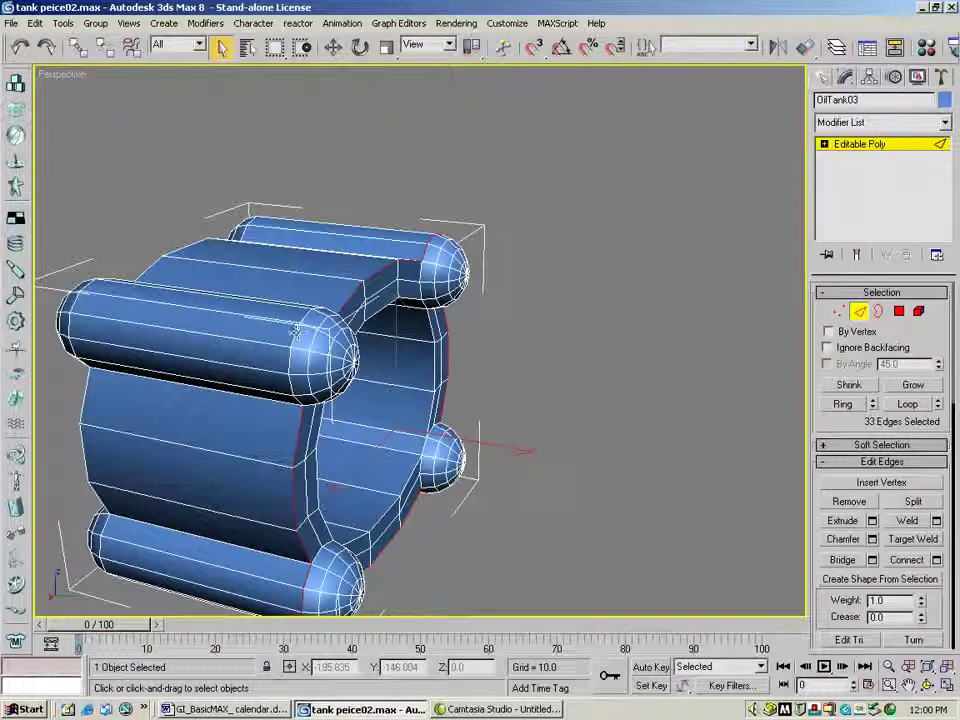
left_click(905, 404)
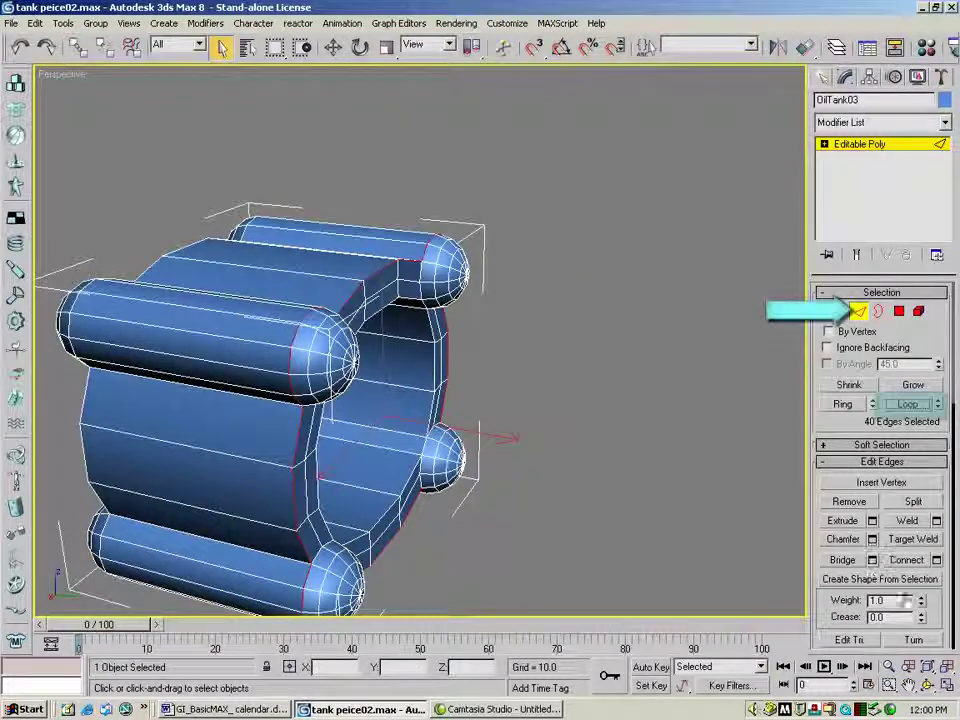
Create a Smooth shape named path01 from the selected rim and cap edges of the tank piece
left_click(928, 686)
left_click_drag(445, 450, 352, 481)
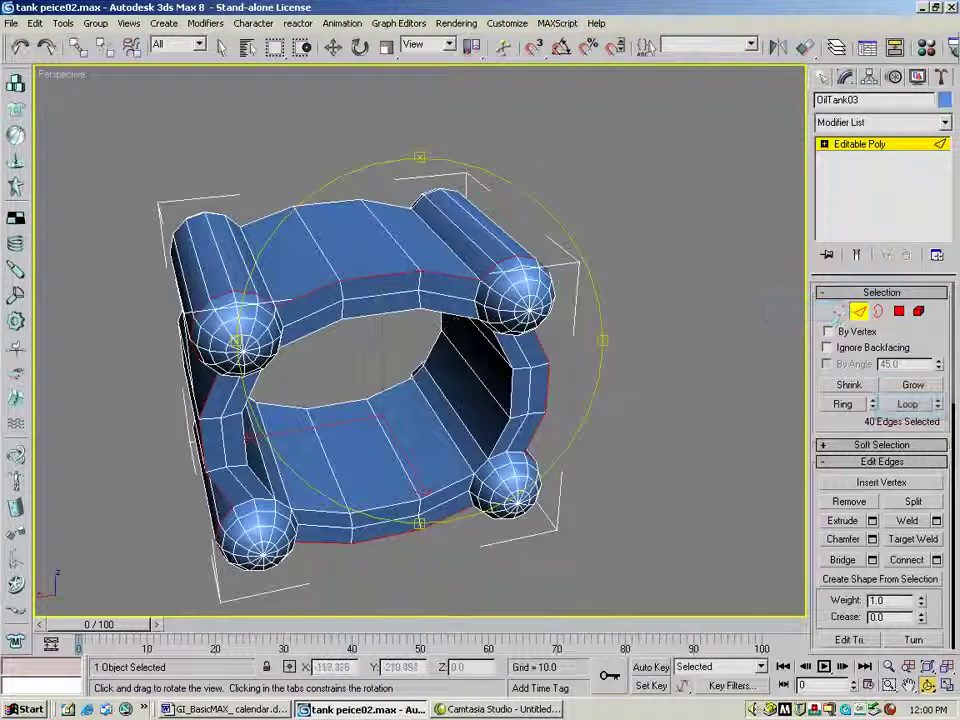
left_click_drag(225, 290, 329, 360)
left_click(888, 666)
left_click_drag(420, 370, 445, 388)
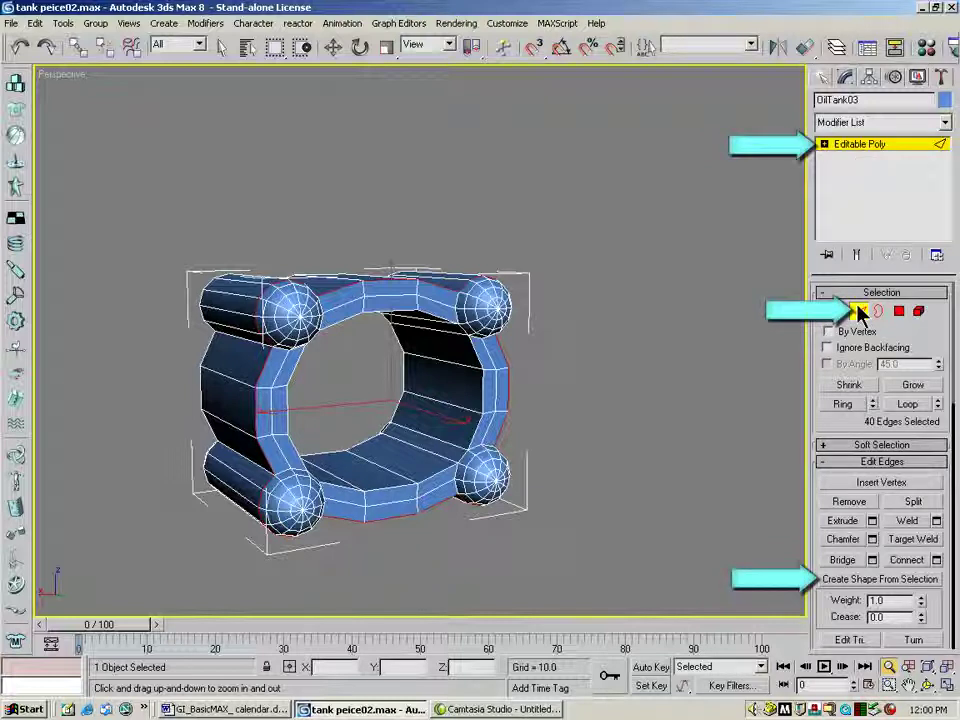
left_click(922, 582)
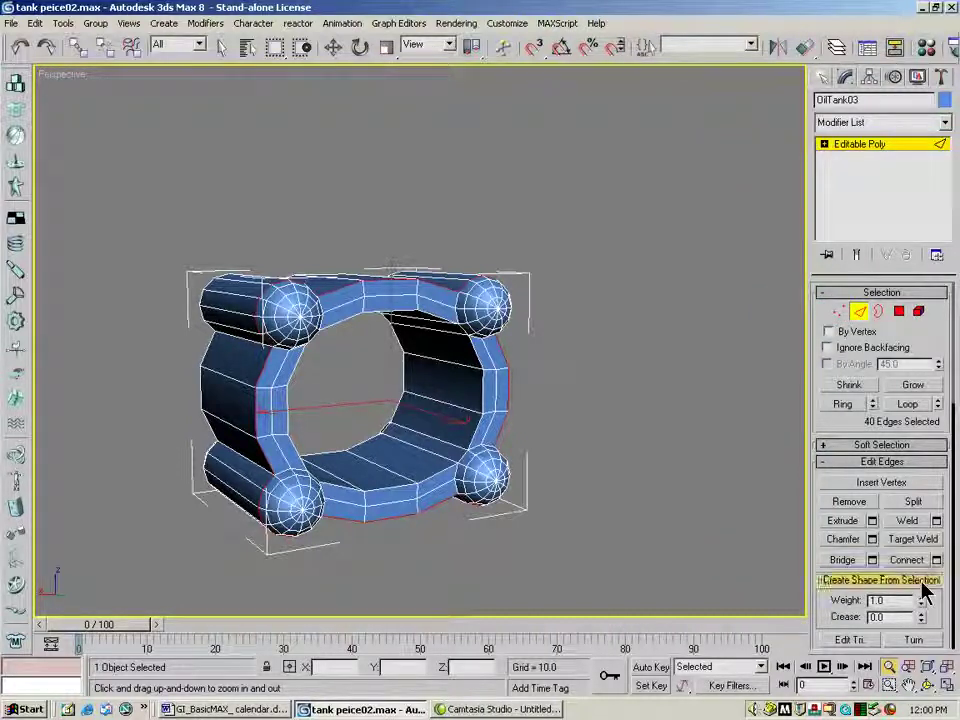
left_click_drag(456, 309, 600, 224)
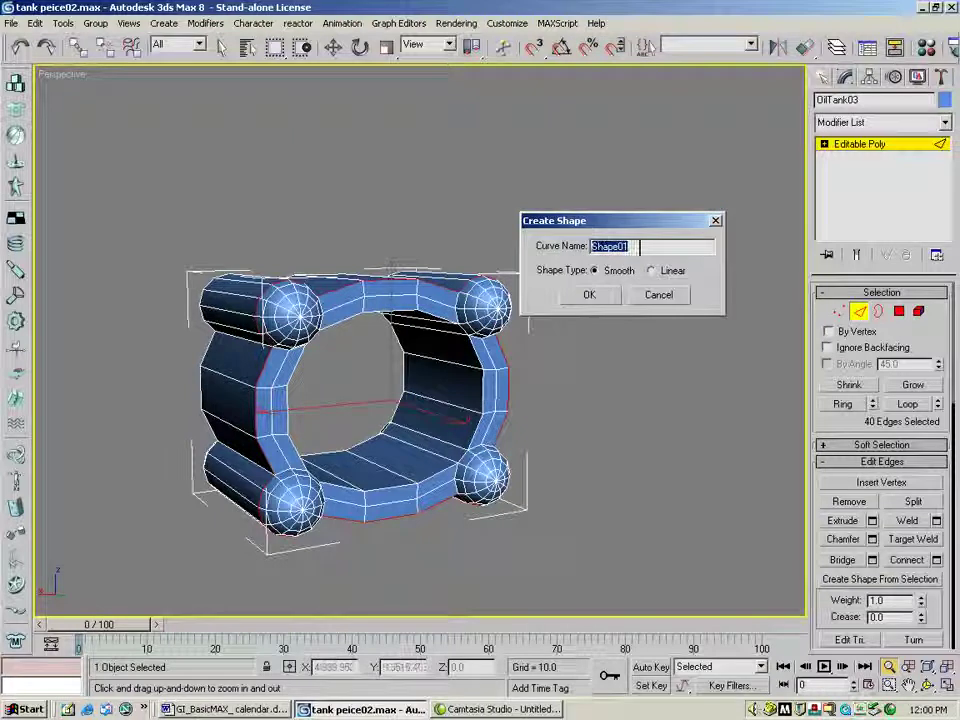
type("s")
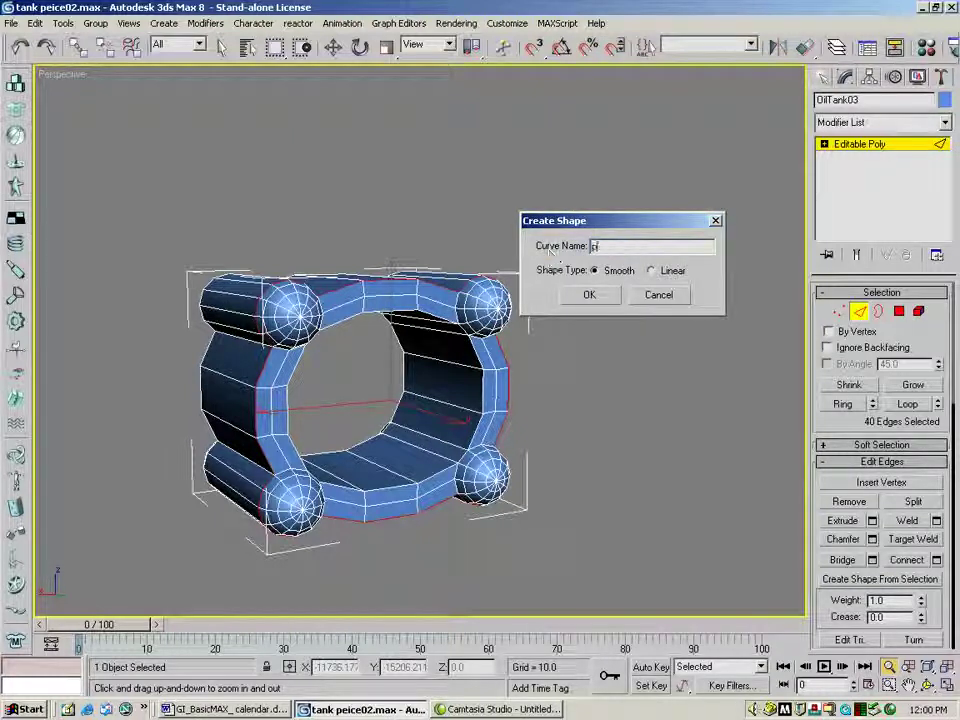
type("ath")
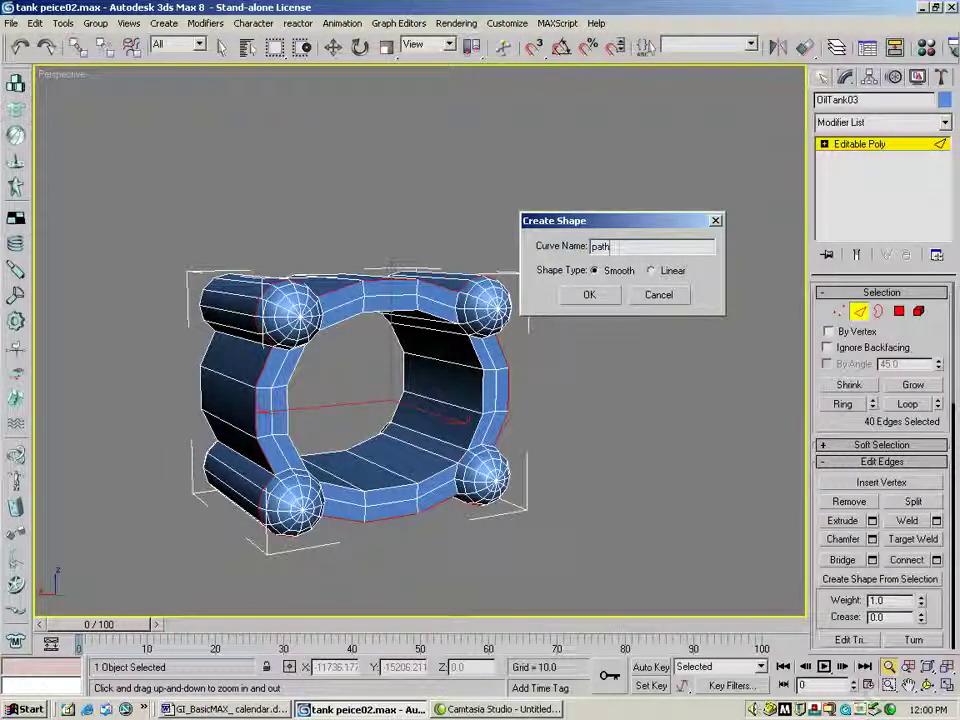
type("01")
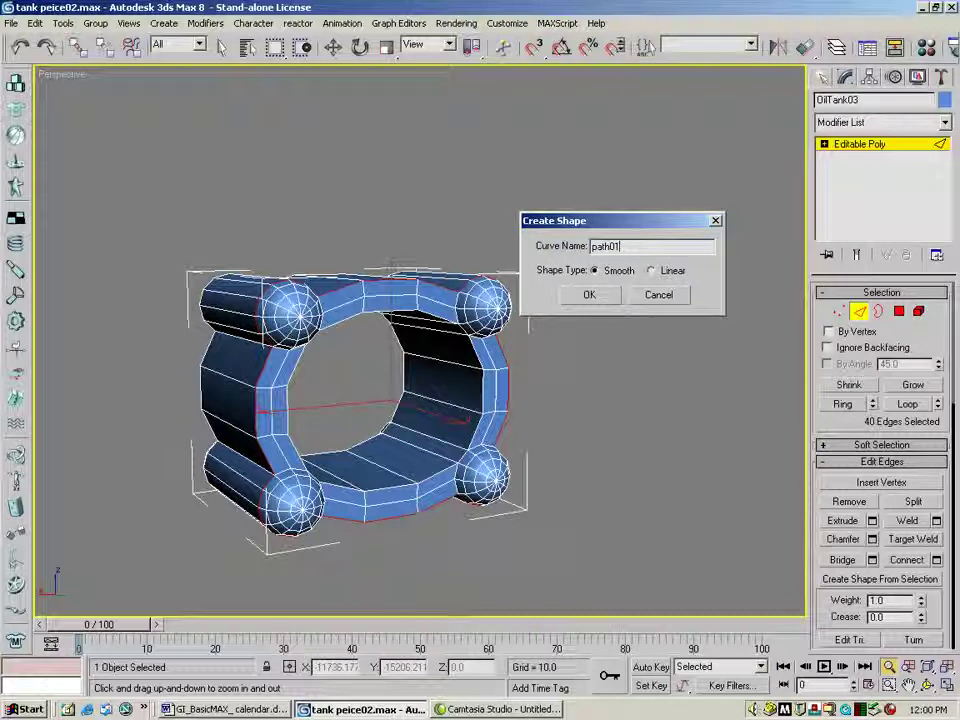
left_click(590, 296)
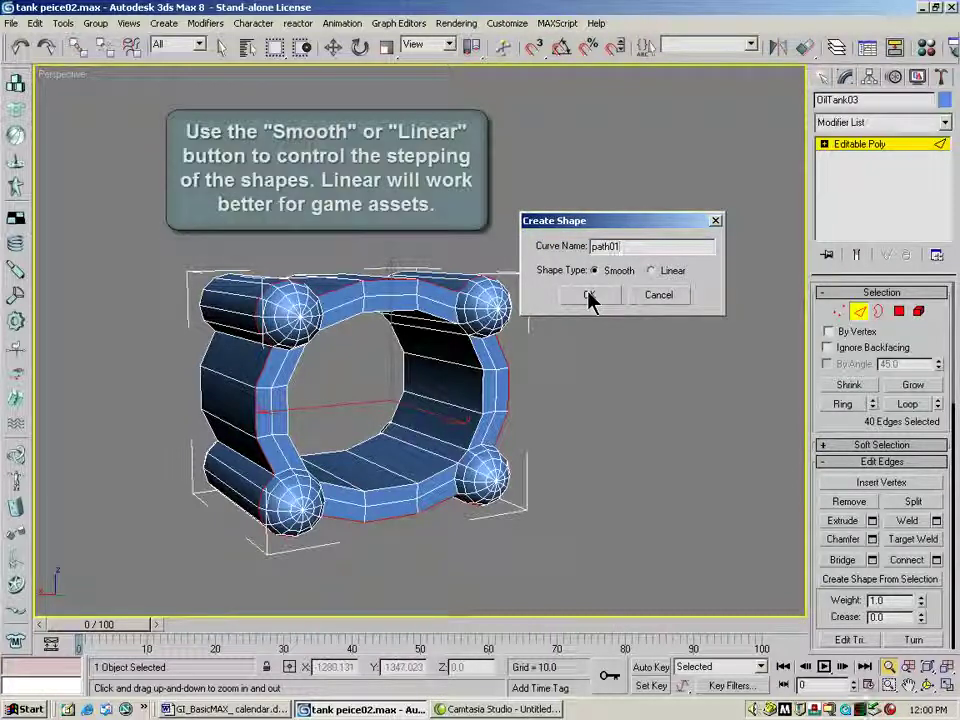
Leave edge editing, select the path01 spline and shift it about 0.18 along Y
left_click(333, 48)
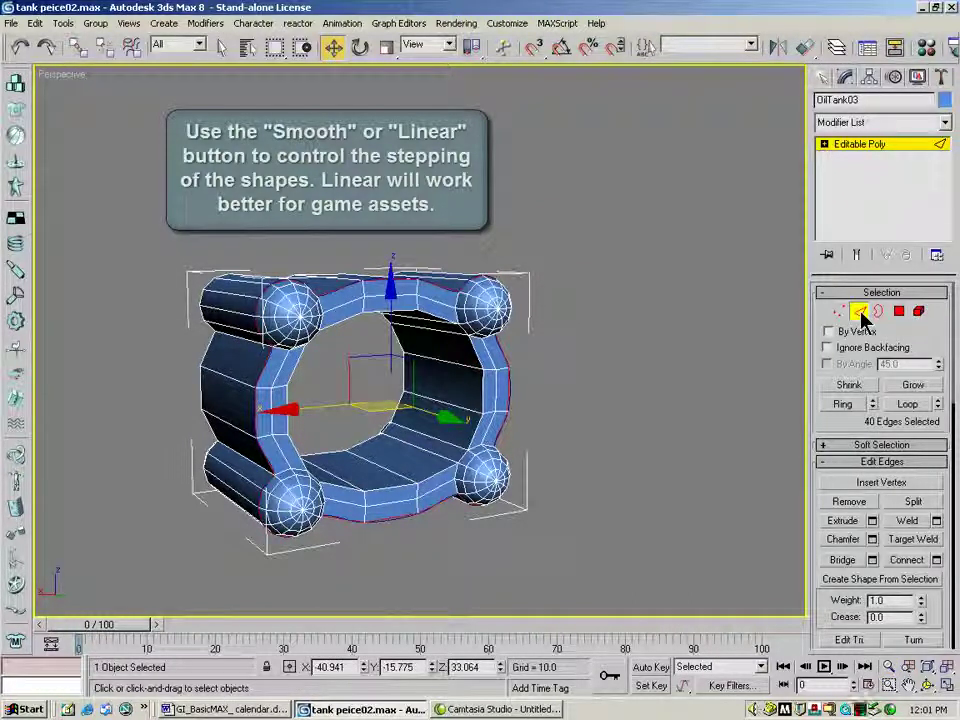
left_click(860, 312)
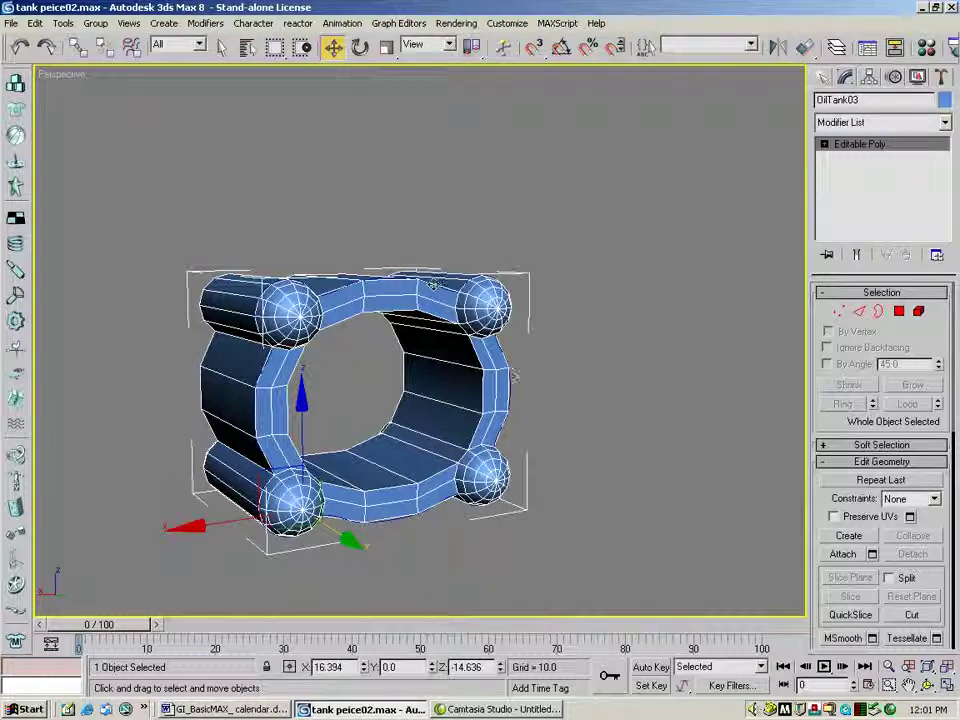
left_click(507, 393)
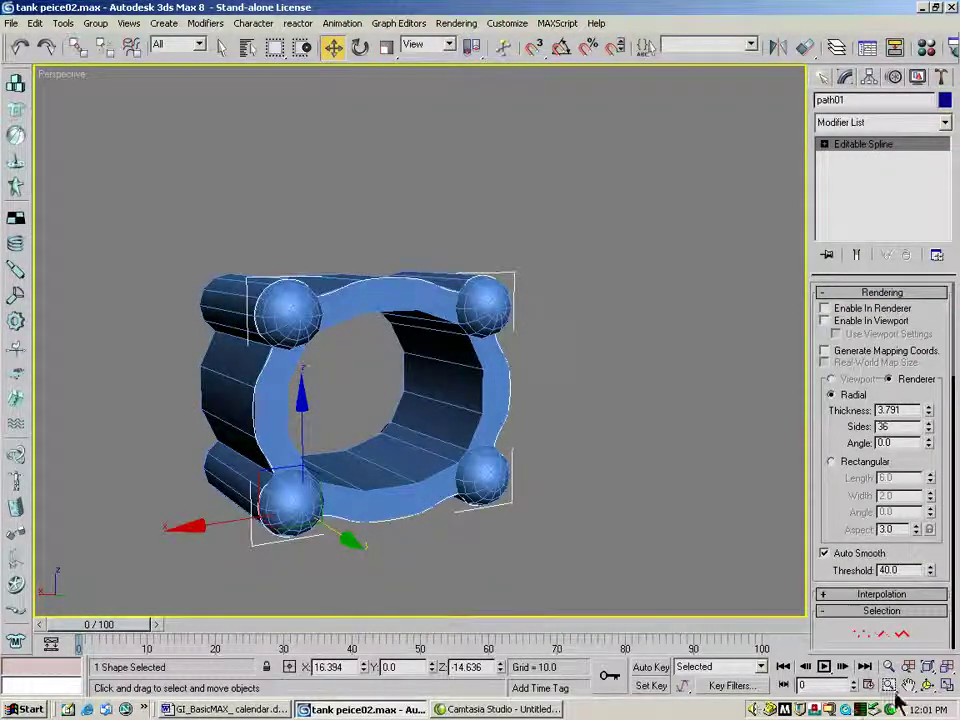
left_click(928, 686)
left_click_drag(370, 390, 465, 460)
left_click(331, 42)
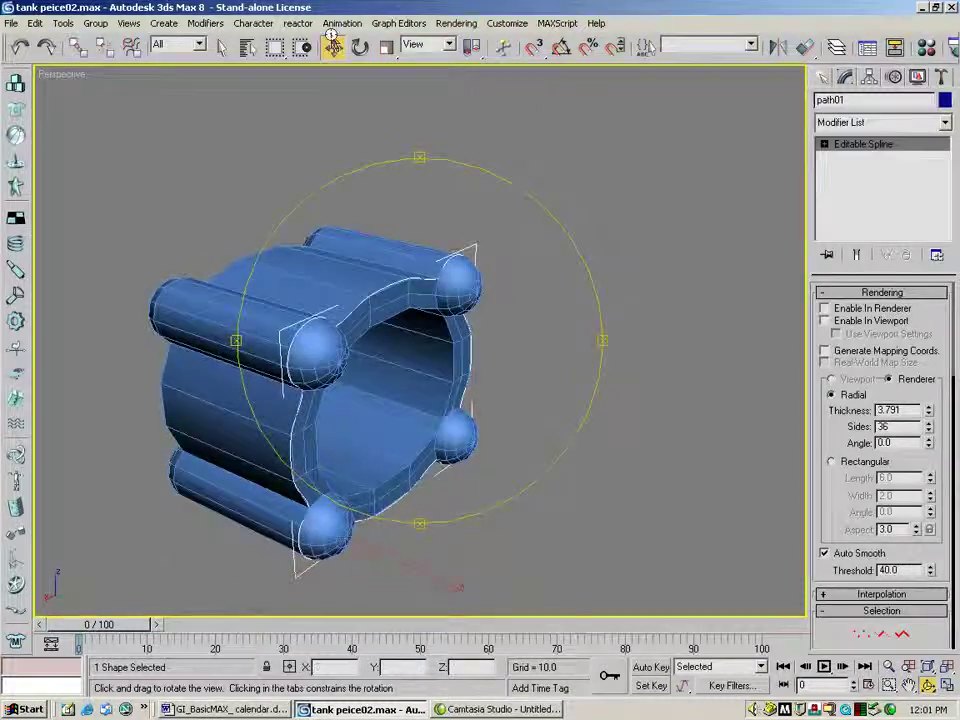
mouse_move(392, 554)
left_mouse_down()
mouse_move(442, 572)
mouse_move(392, 552)
left_mouse_up()
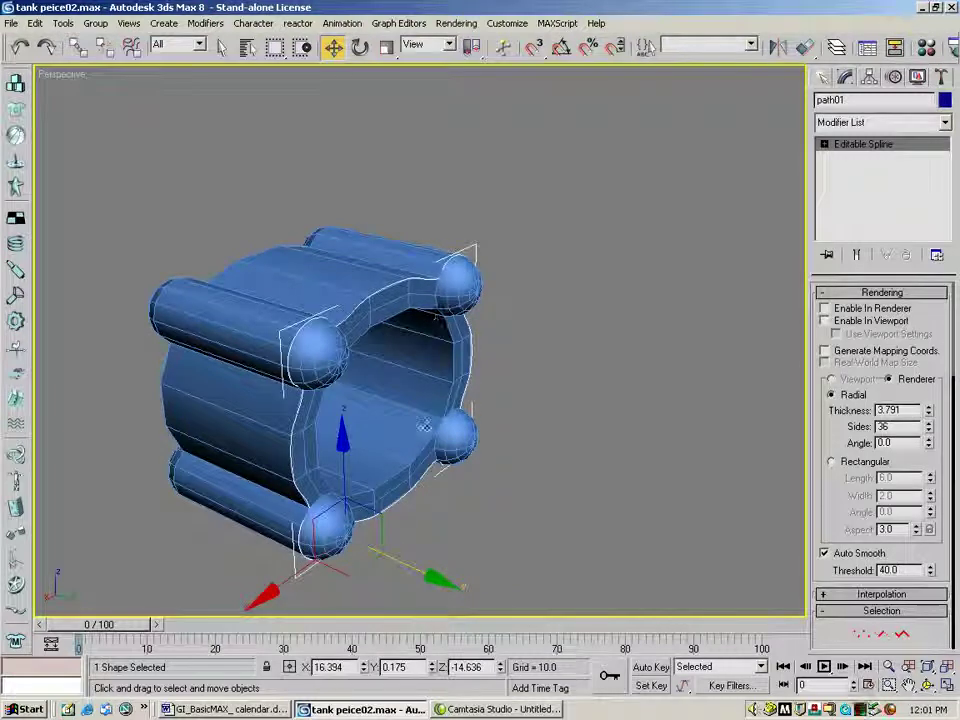
Inspect the smooth path01 curve along the rim, and undo its creation
left_click(928, 685)
left_click_drag(468, 470, 440, 290)
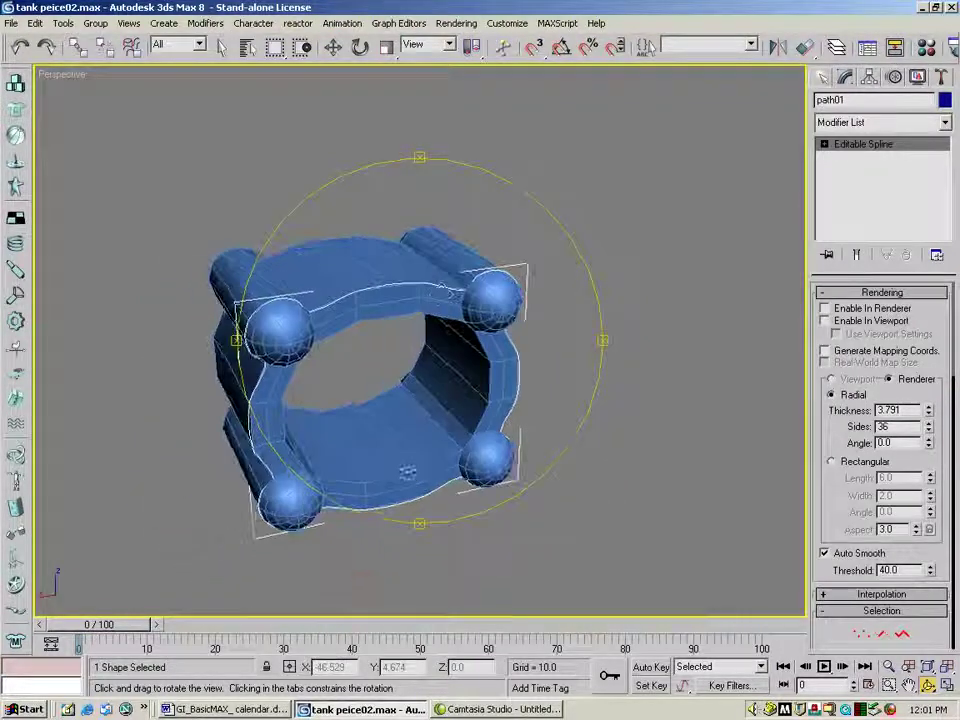
left_click_drag(378, 288, 340, 325)
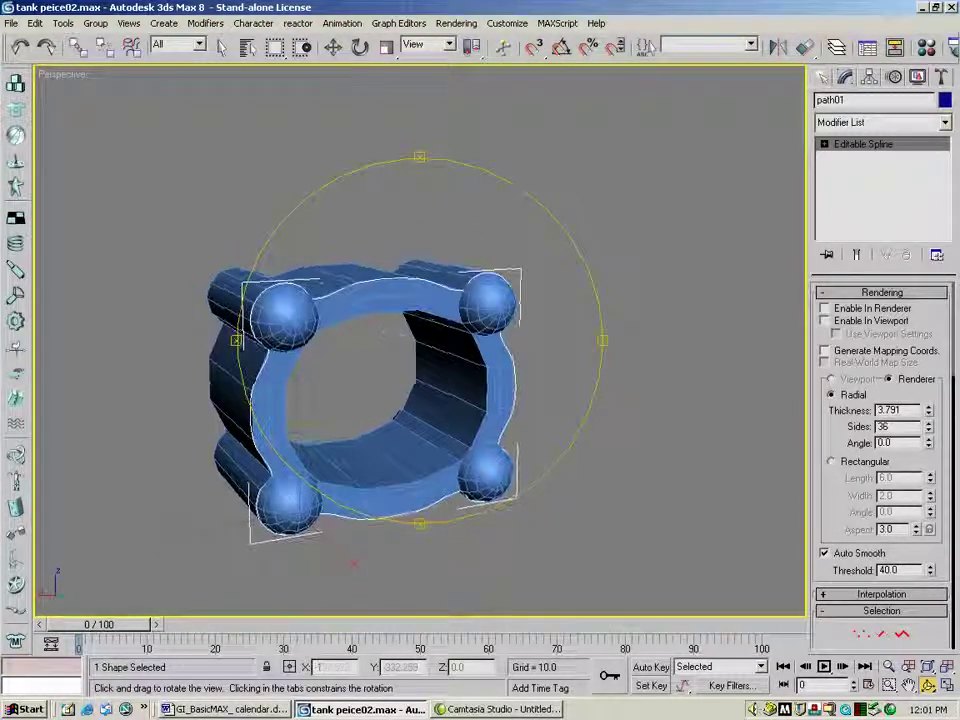
left_click(20, 47)
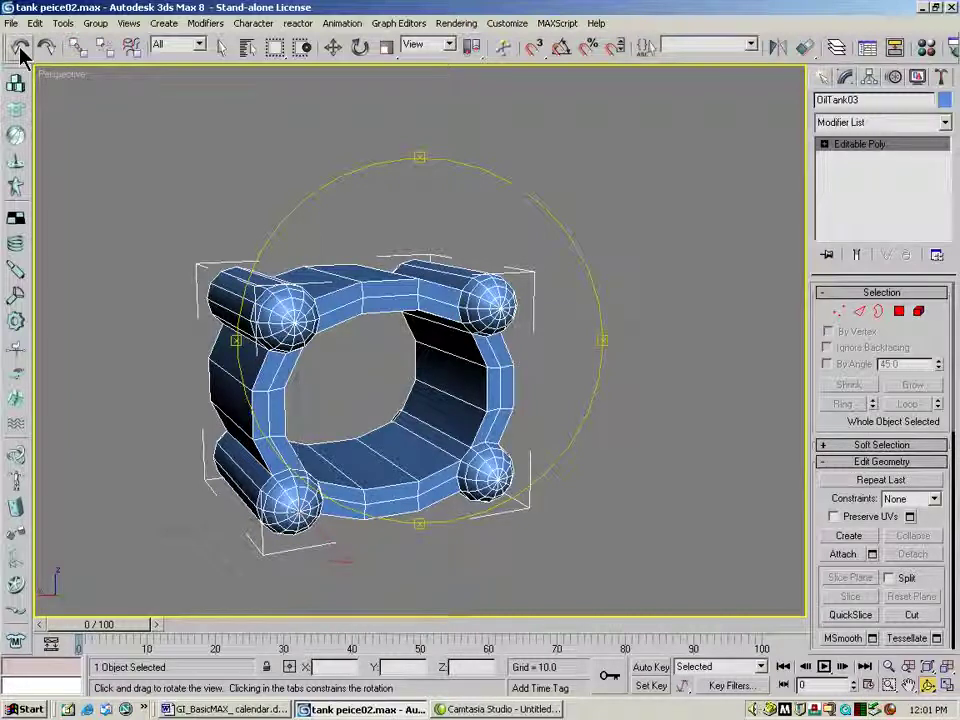
Return to edge editing on OilTank03 and expand the selected rim and cap edges with Loop
left_click_drag(305, 314, 462, 327)
left_click(859, 312)
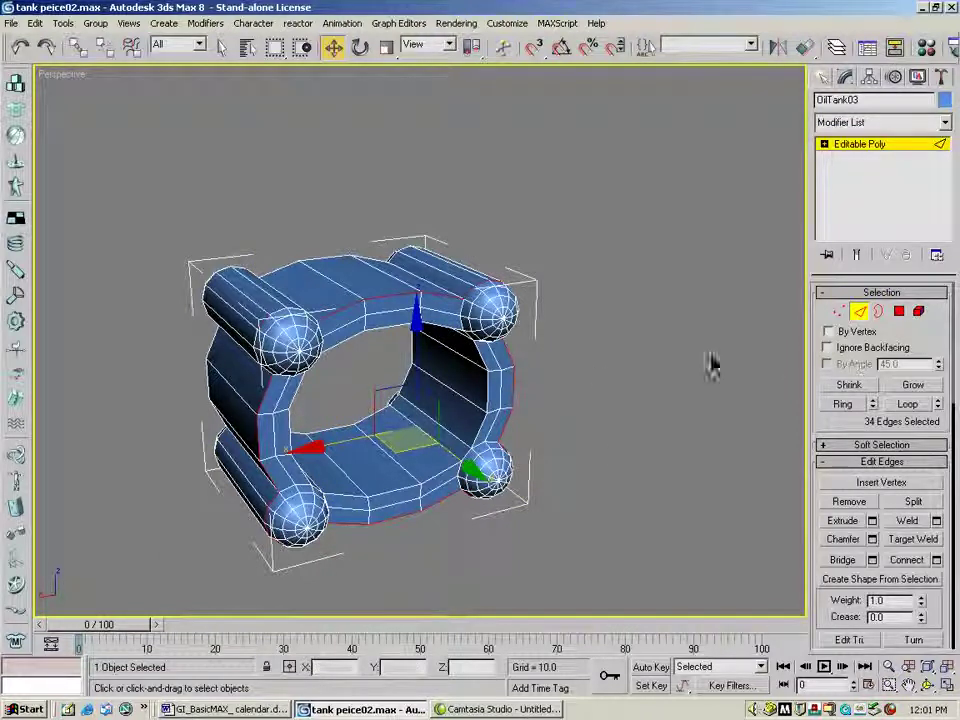
left_click(928, 685)
left_click_drag(347, 405, 375, 426)
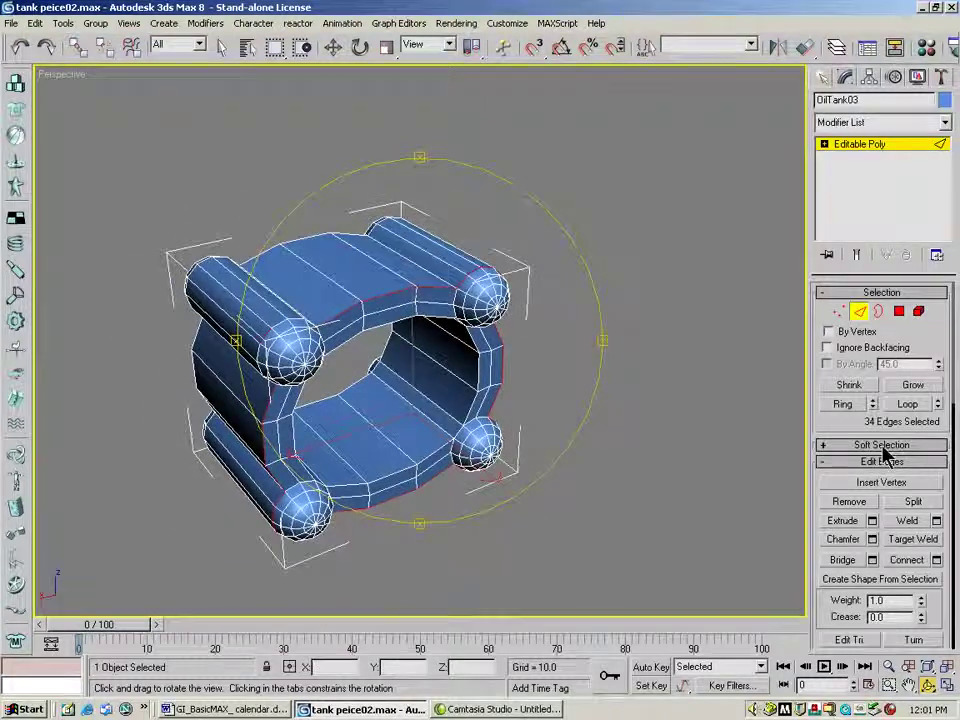
left_click(907, 403)
left_click_drag(459, 297, 396, 240)
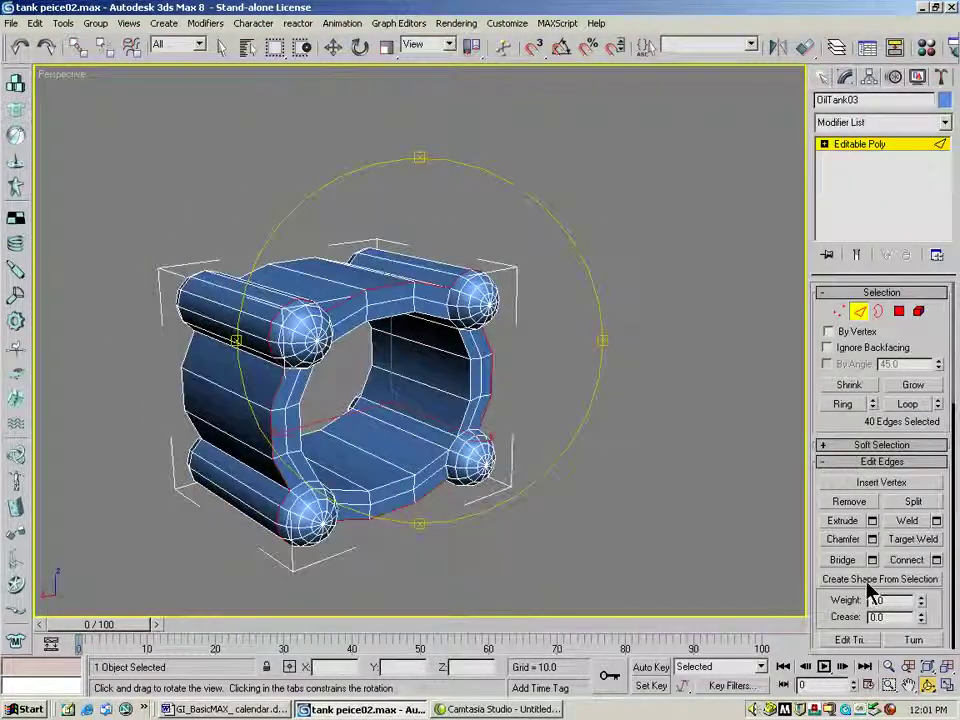
Create a Linear shape named path01 from the selected edge loops
left_click(812, 578)
type("path01")
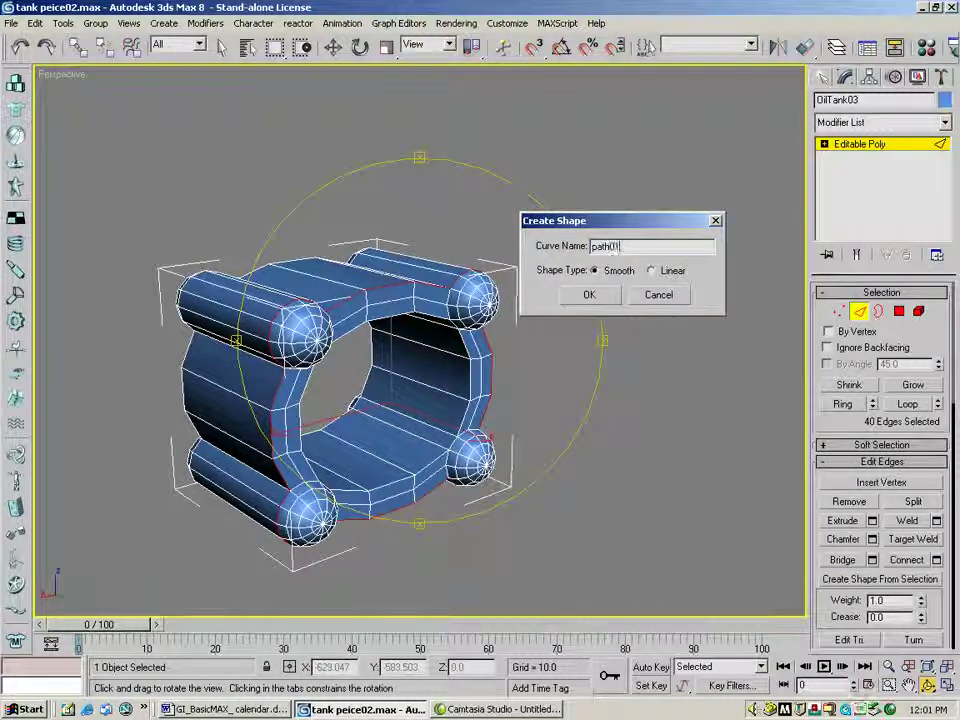
left_click(590, 294)
Leave edge editing, select the path01 spline and move it along Y to about -31.8, around the tank's body
left_click(859, 311)
key("w")
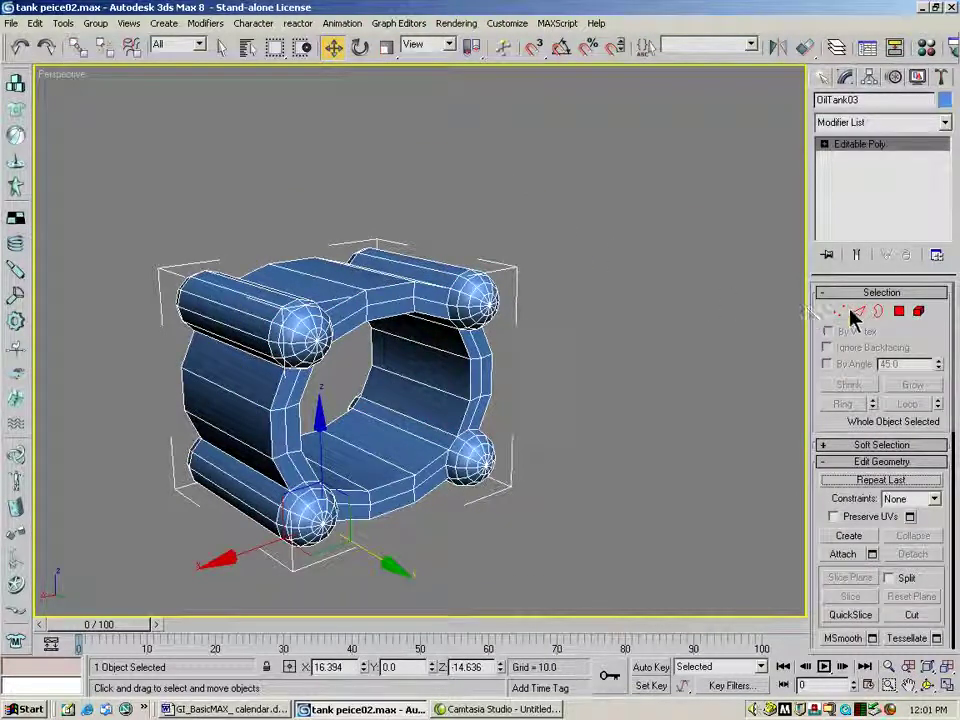
left_click(606, 279)
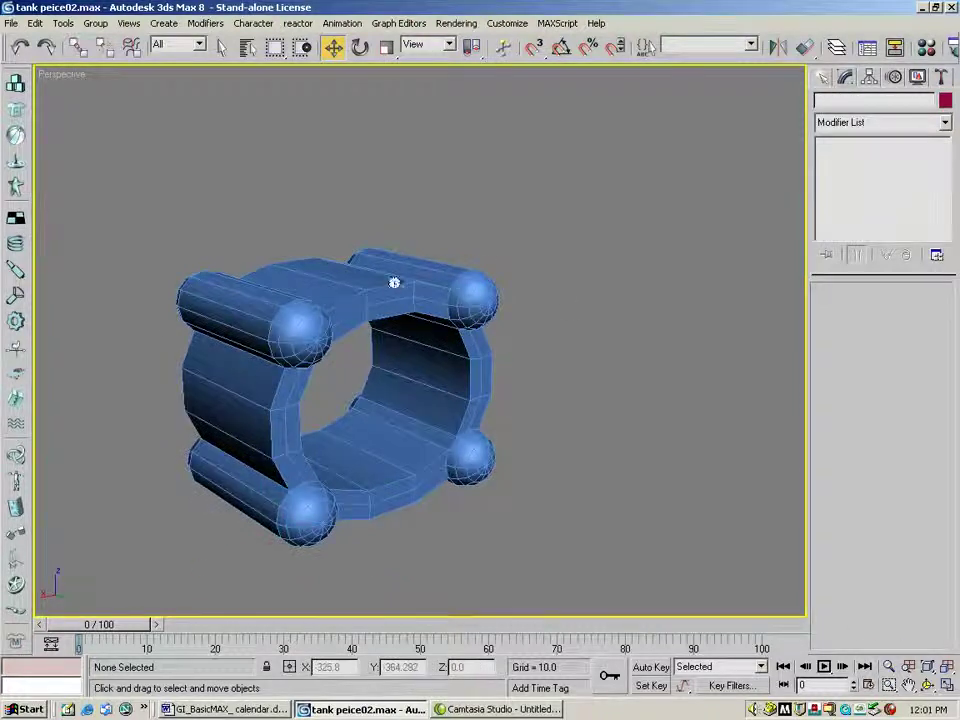
left_click(407, 284)
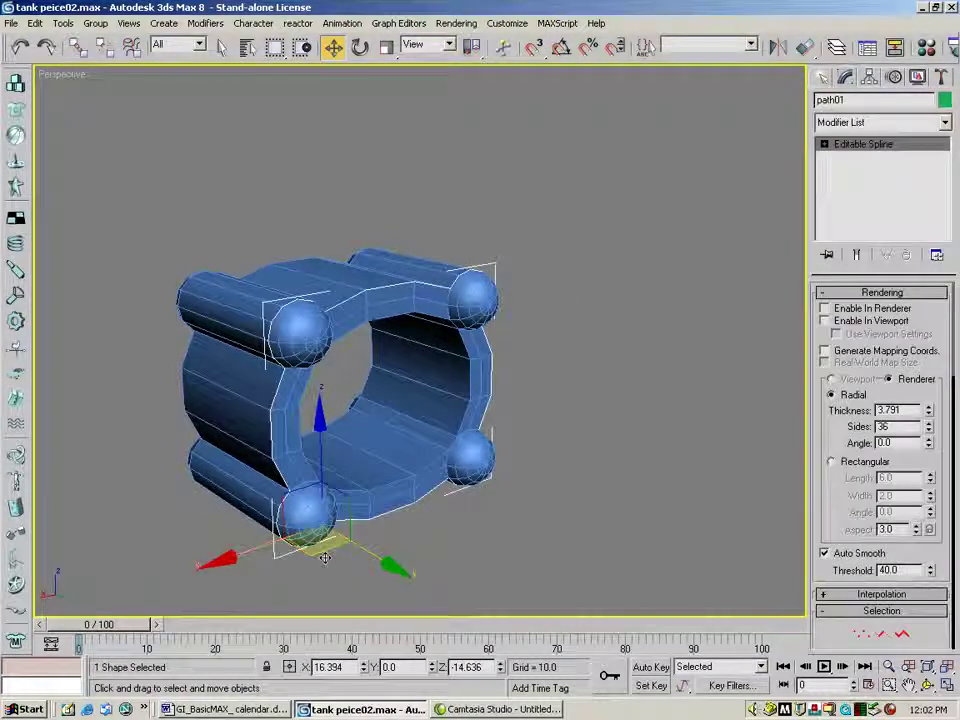
left_click_drag(371, 553, 424, 599)
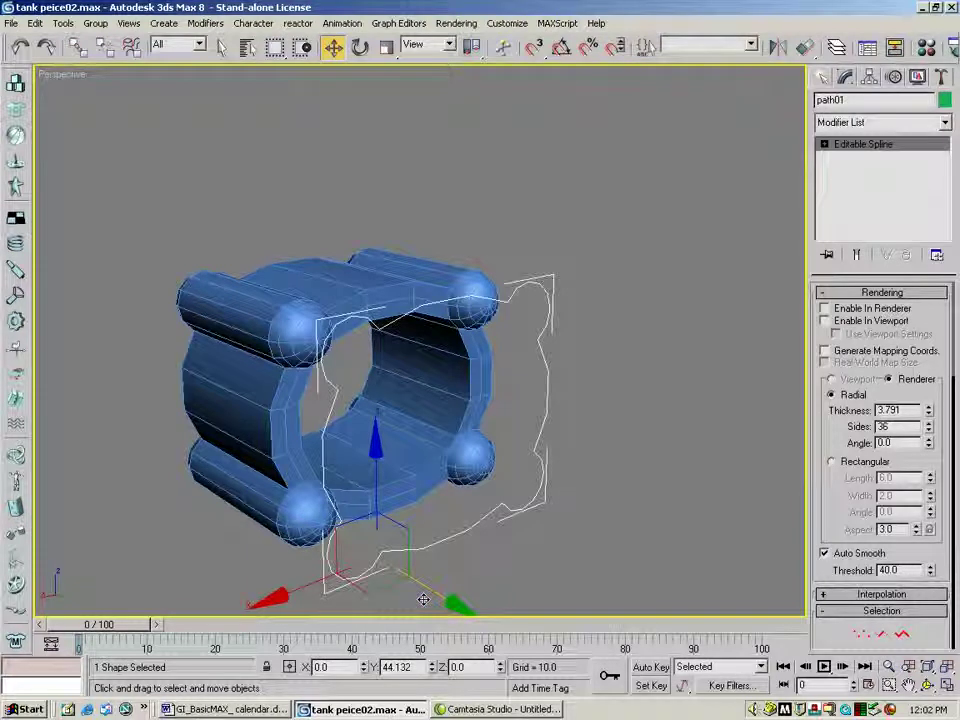
left_click_drag(424, 599, 336, 526)
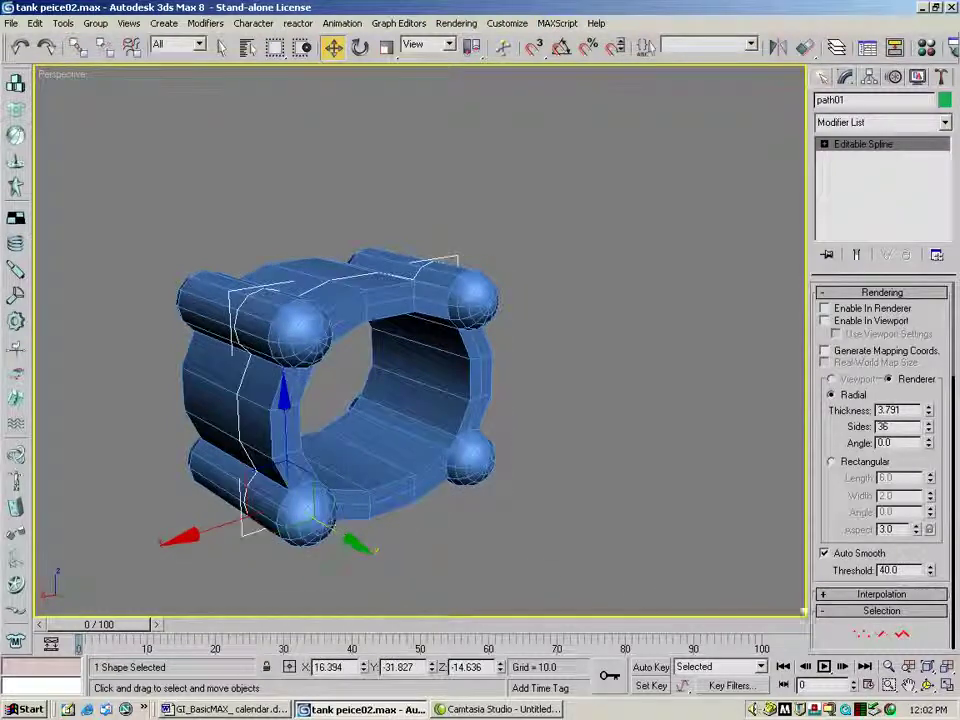
left_click(927, 685)
left_click_drag(422, 397, 660, 336)
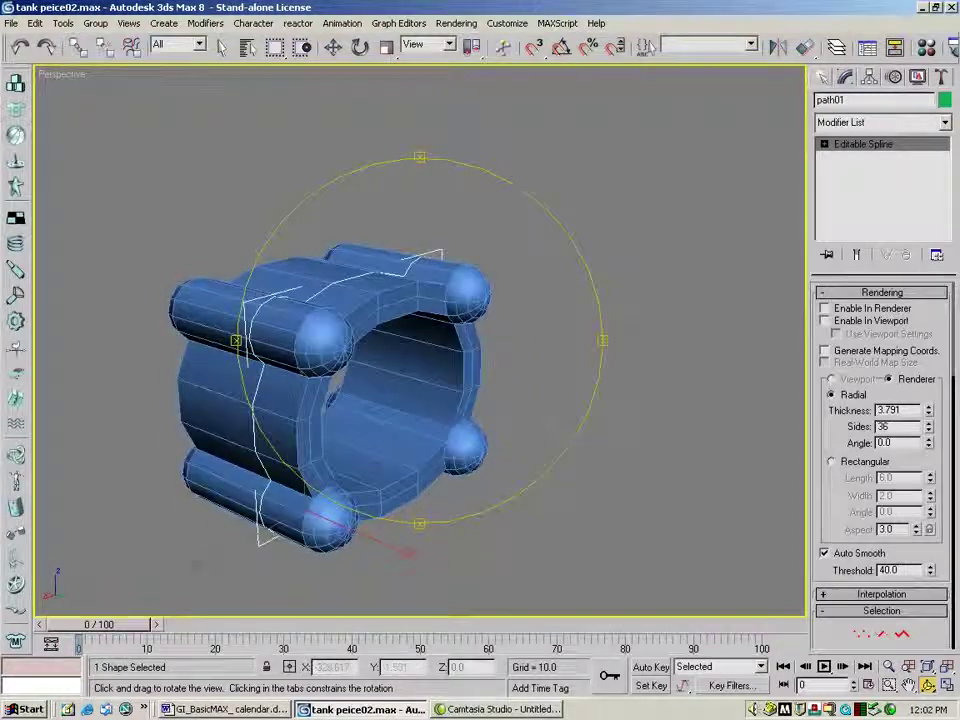
Draw a small rectangle spline beside the tank piece in the Top view, and make the Perspective view active
left_click(823, 78)
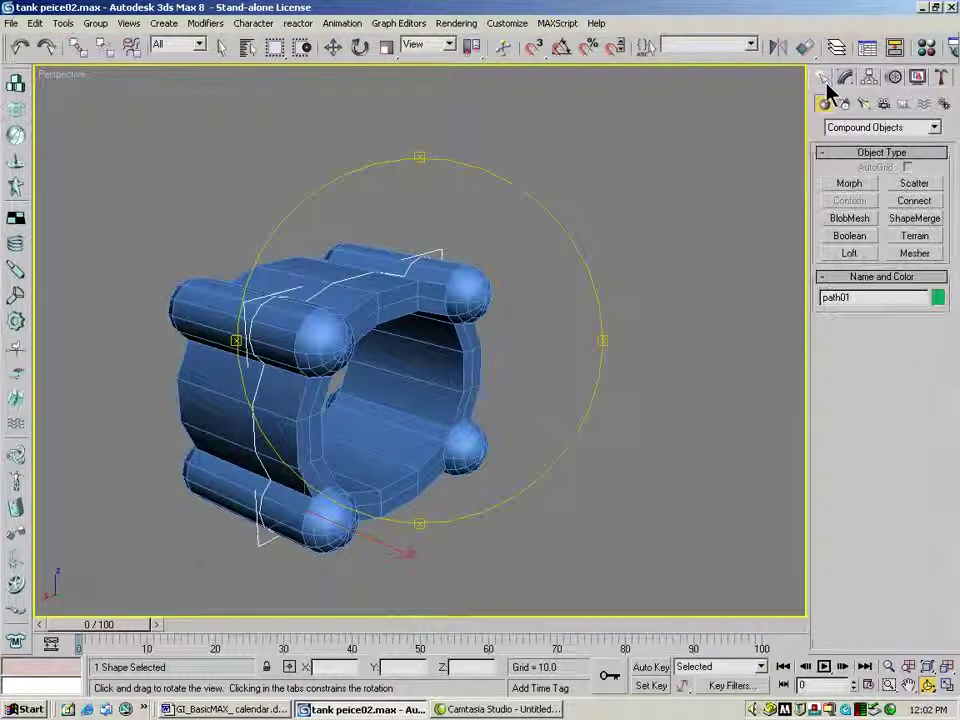
left_click(845, 104)
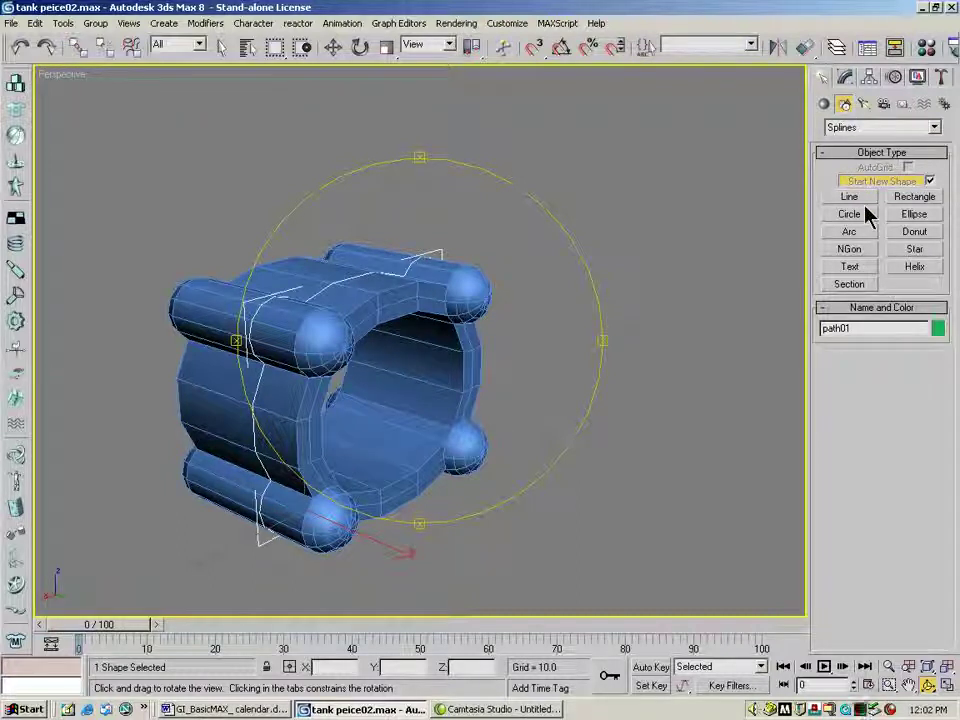
left_click(914, 197)
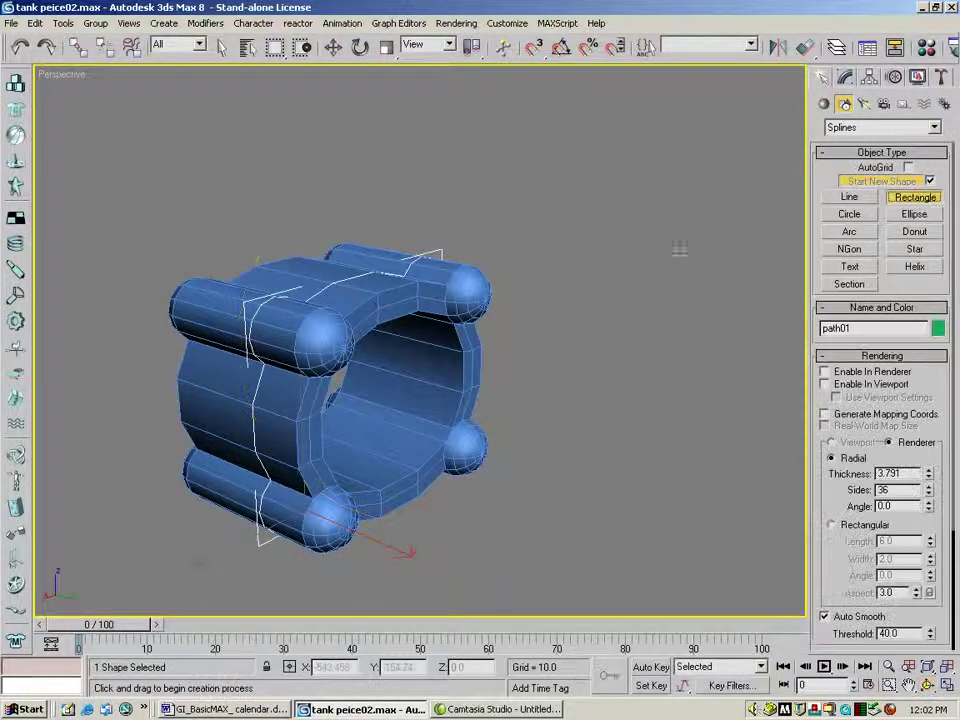
left_click(928, 685)
left_click_drag(675, 568, 680, 300)
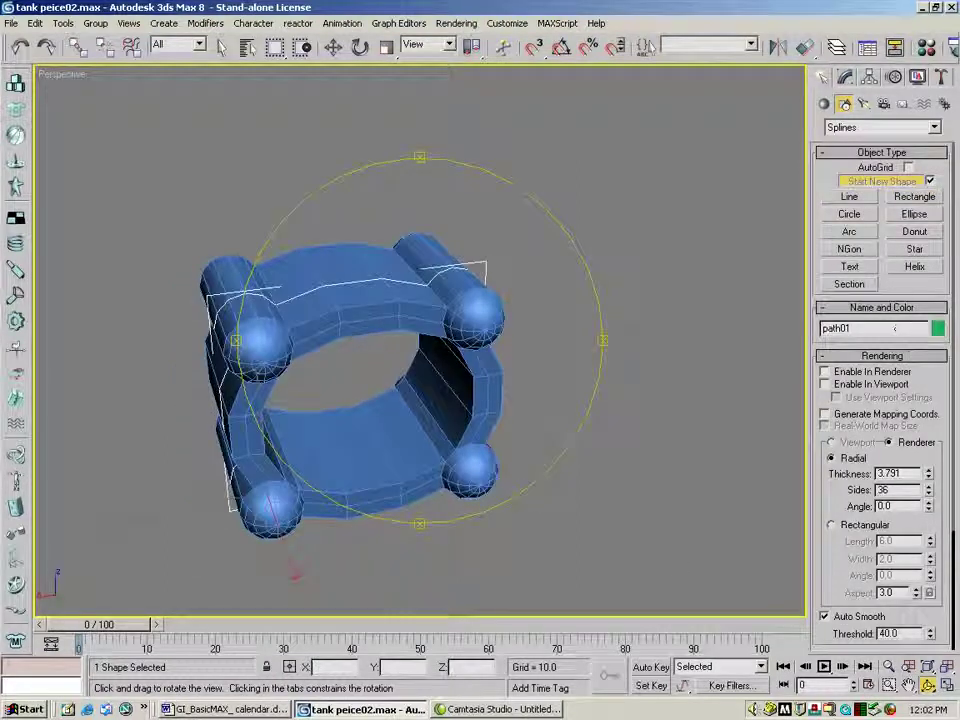
left_click(914, 197)
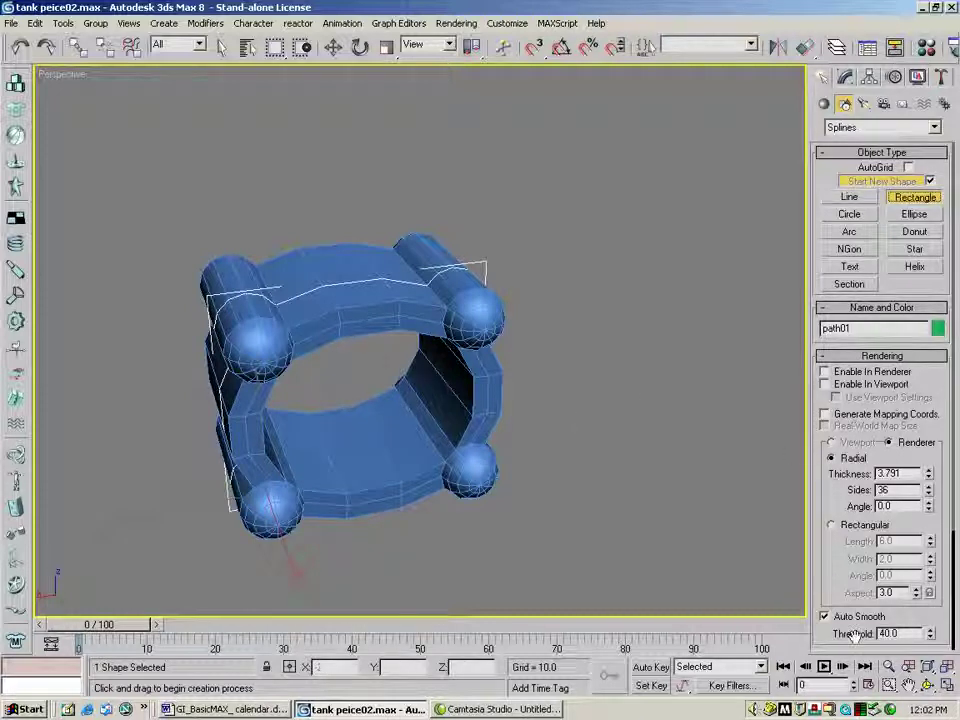
left_click(946, 686)
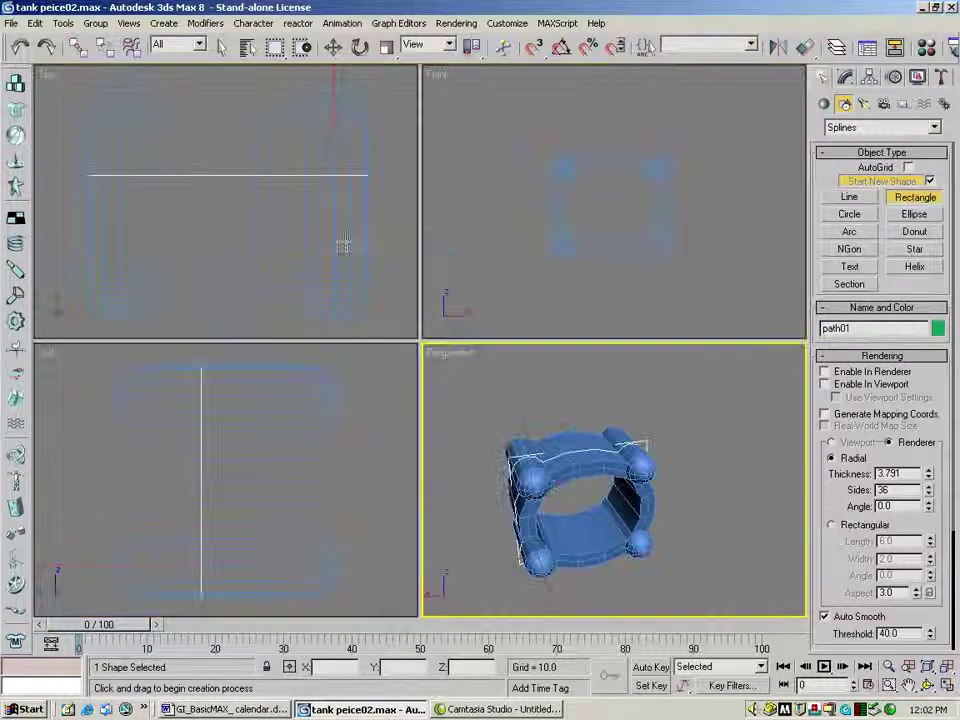
left_click(385, 195)
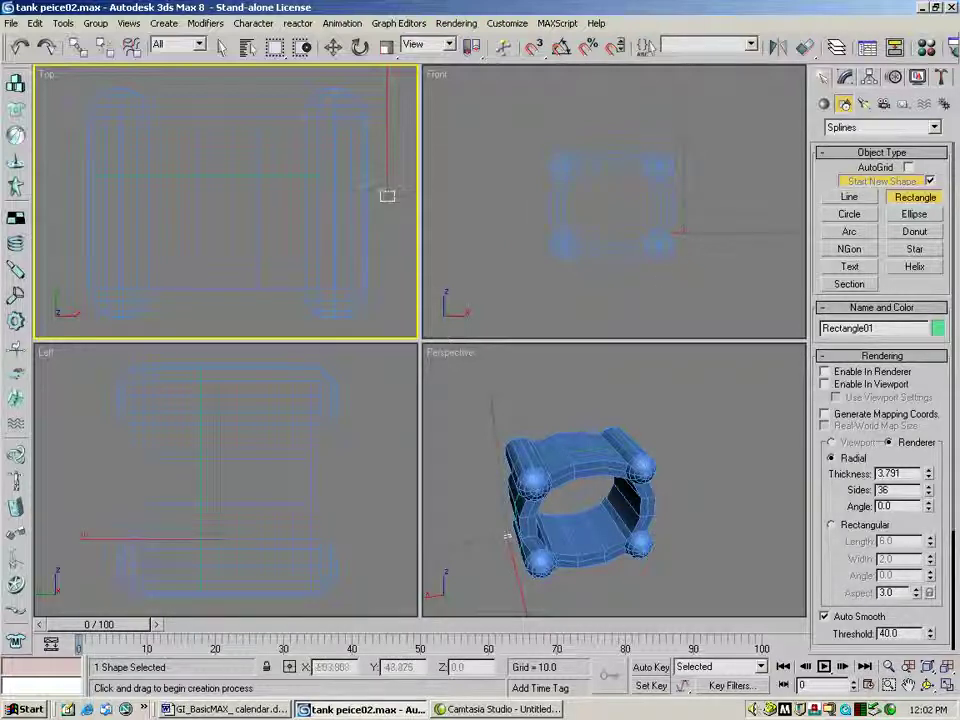
left_click_drag(386, 198, 401, 215)
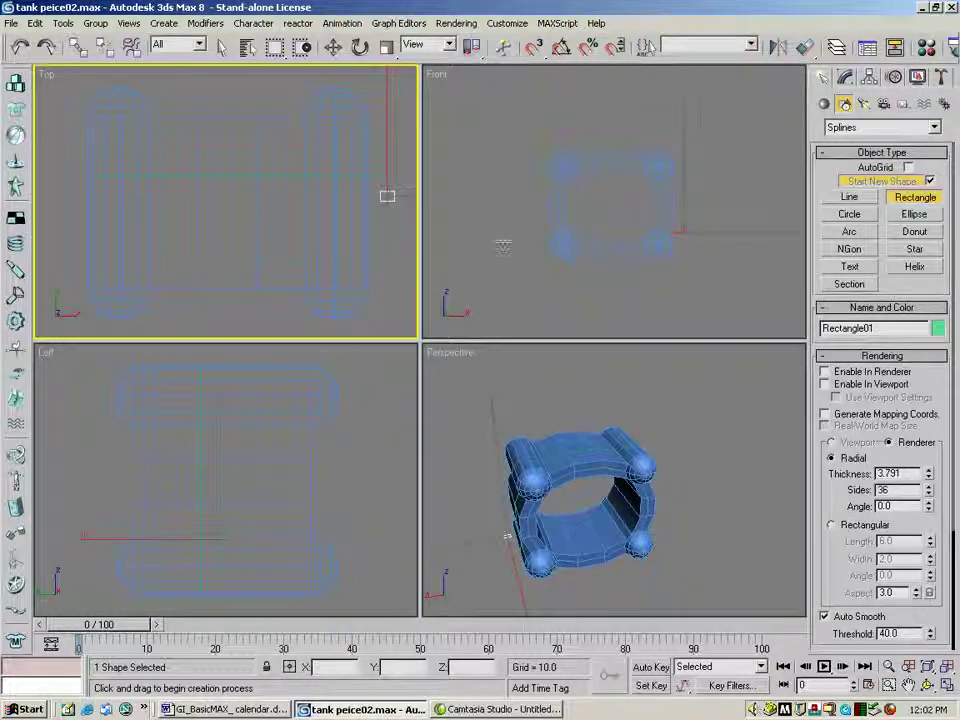
left_click(557, 396)
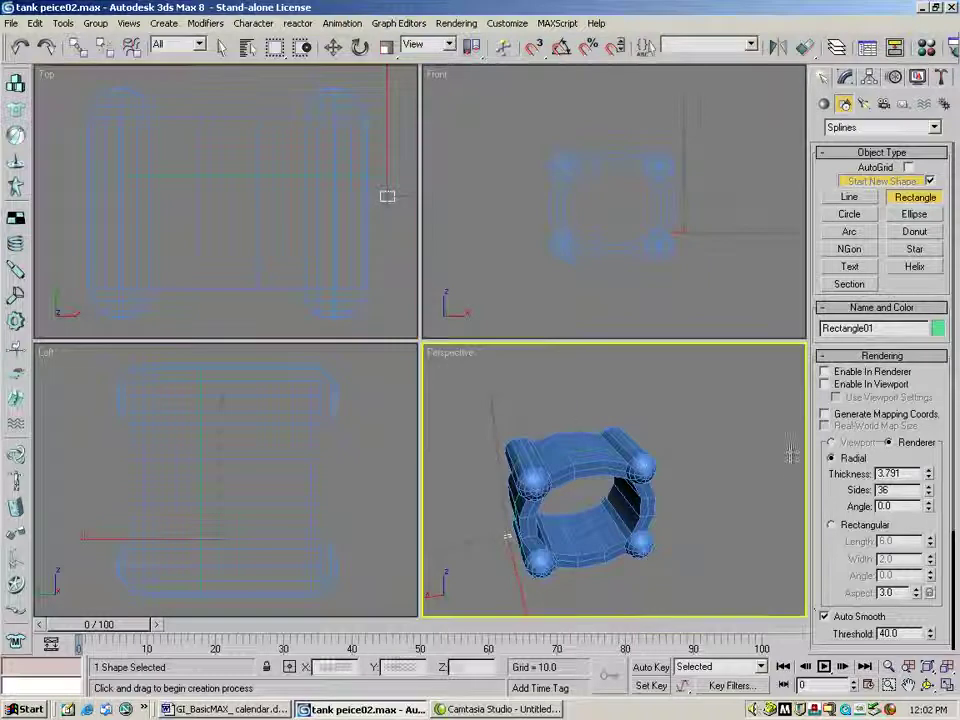
Maximize the Perspective view and loft the small rectangle along the path01 spline
left_click(947, 685)
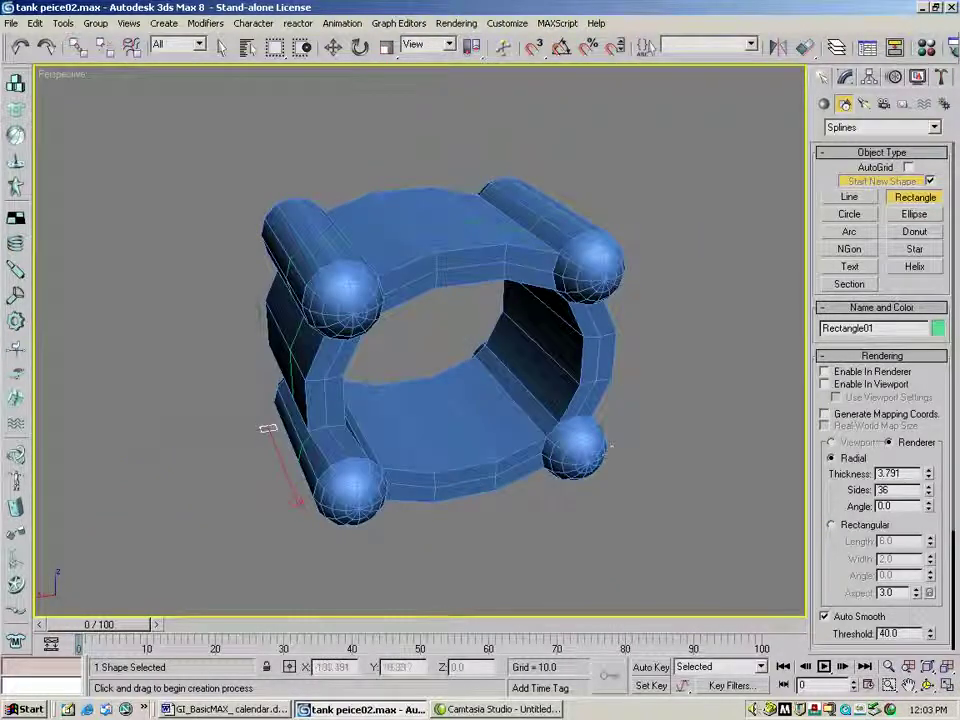
left_click(333, 47)
left_click(340, 241)
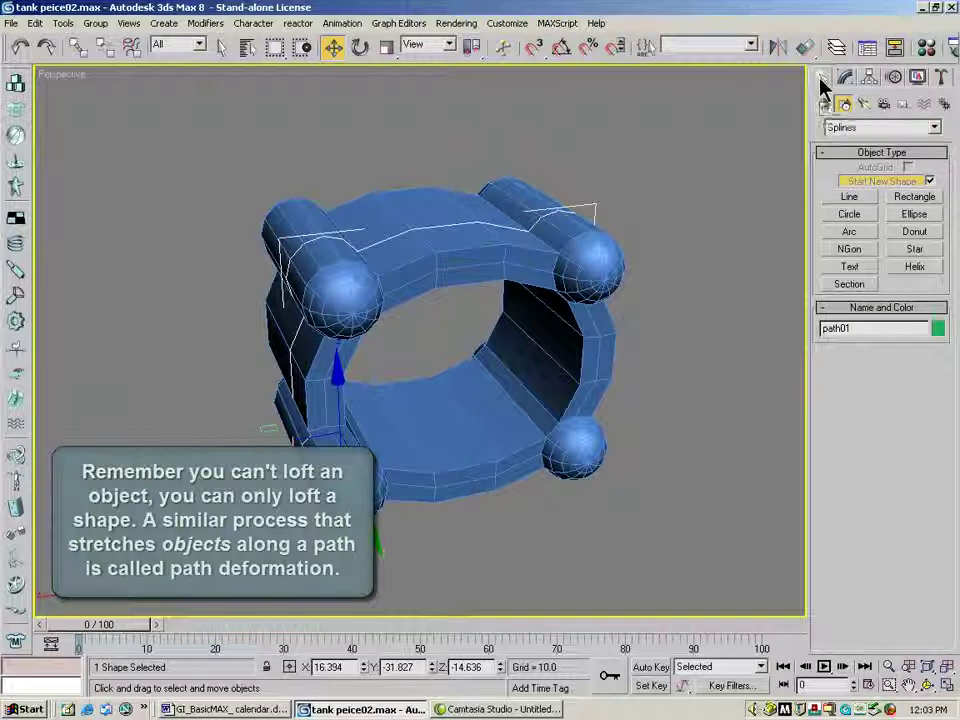
left_click(824, 107)
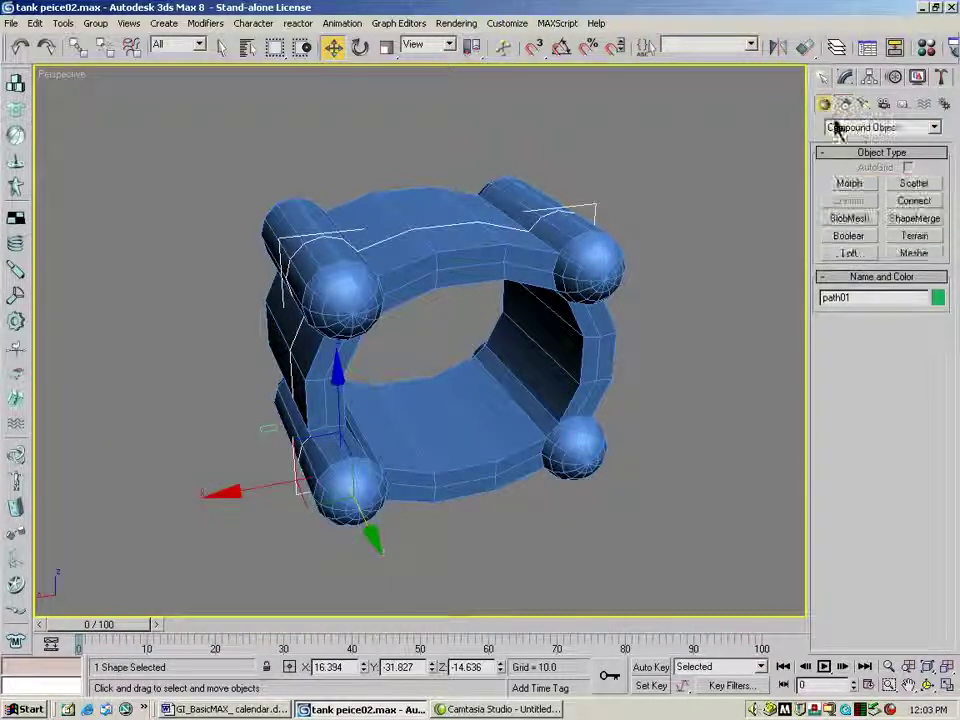
left_click(850, 254)
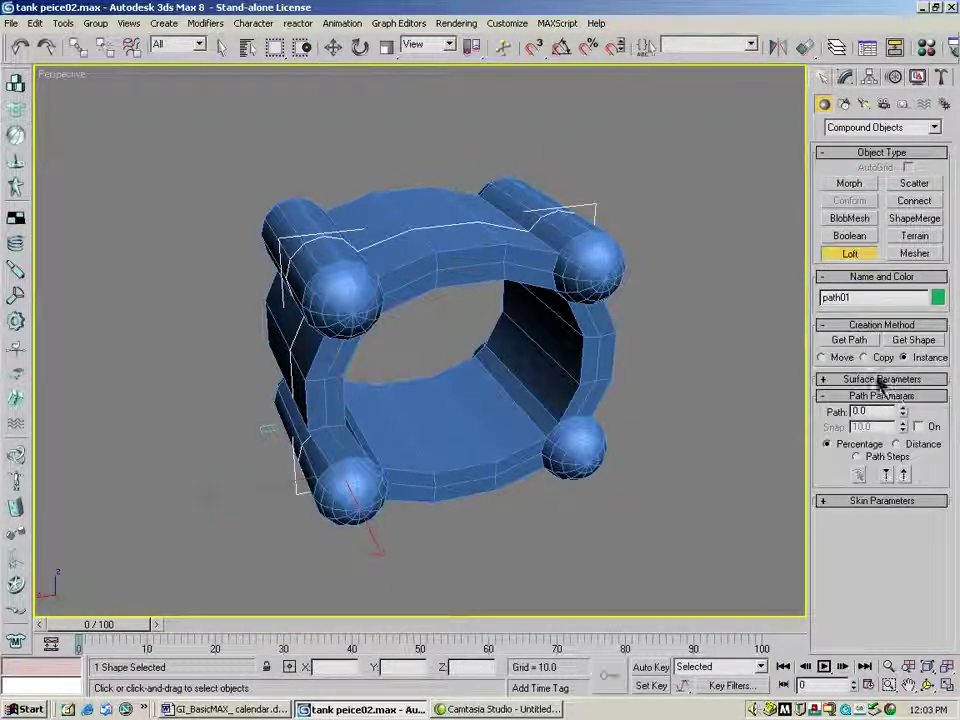
left_click(917, 340)
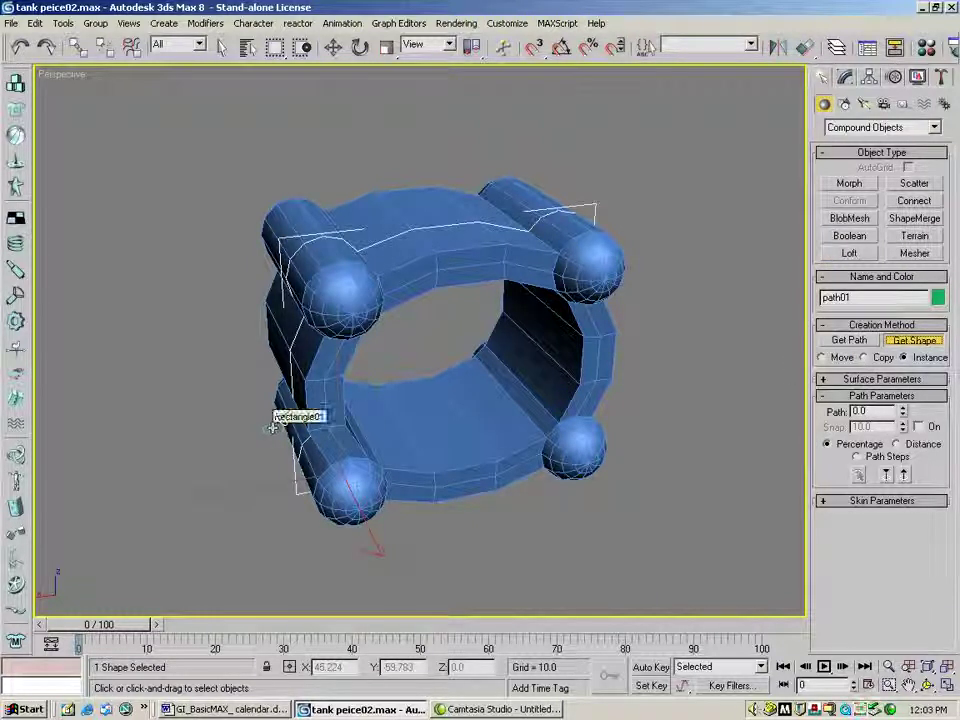
left_click(270, 425)
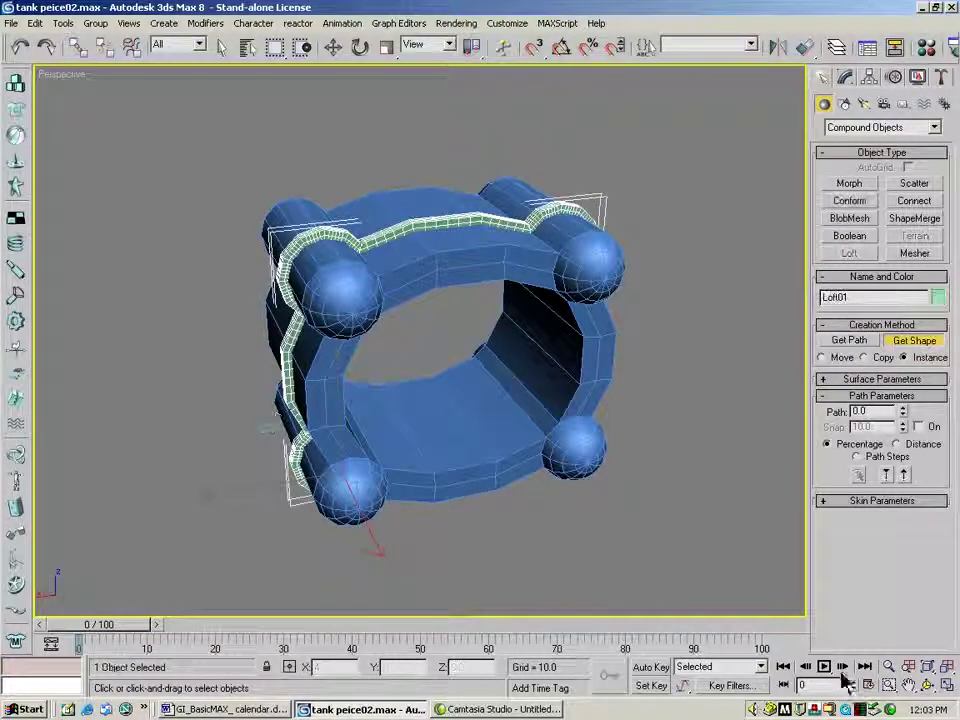
Set the loft's Shape Steps to 0 in its skin parameters
left_click(928, 685)
left_click_drag(463, 428, 519, 428)
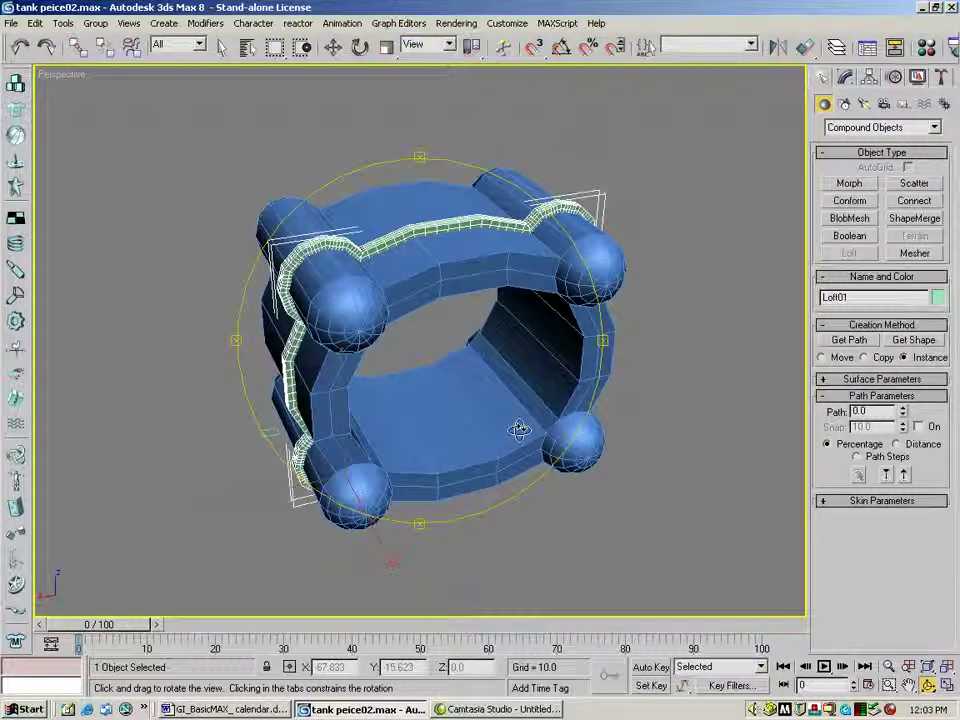
left_click(895, 380)
scroll(845, 468, "down", 3)
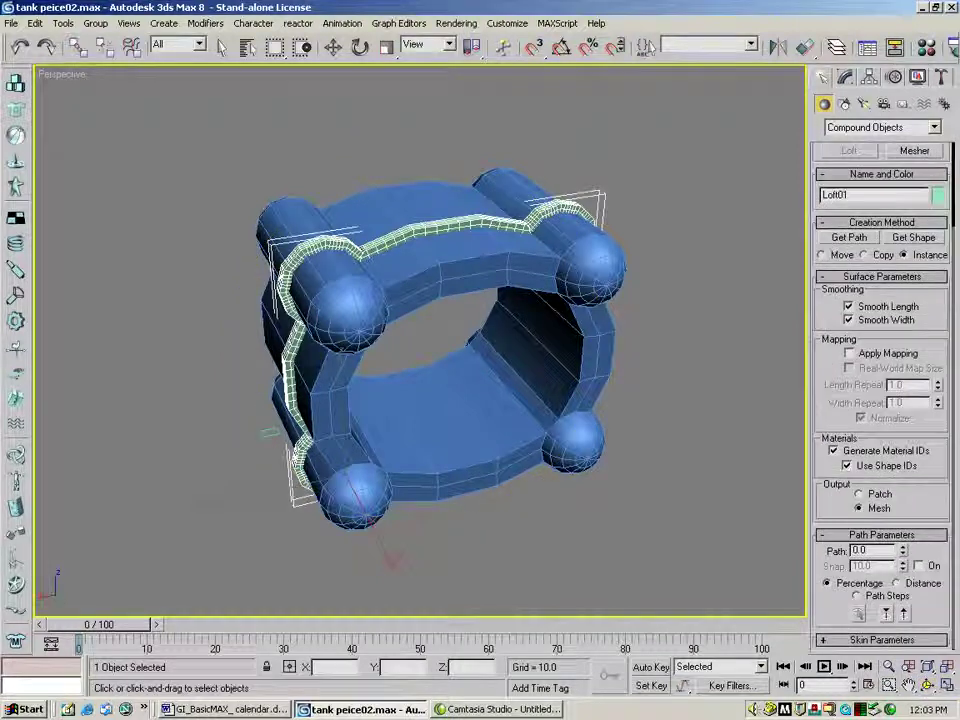
left_click(842, 641)
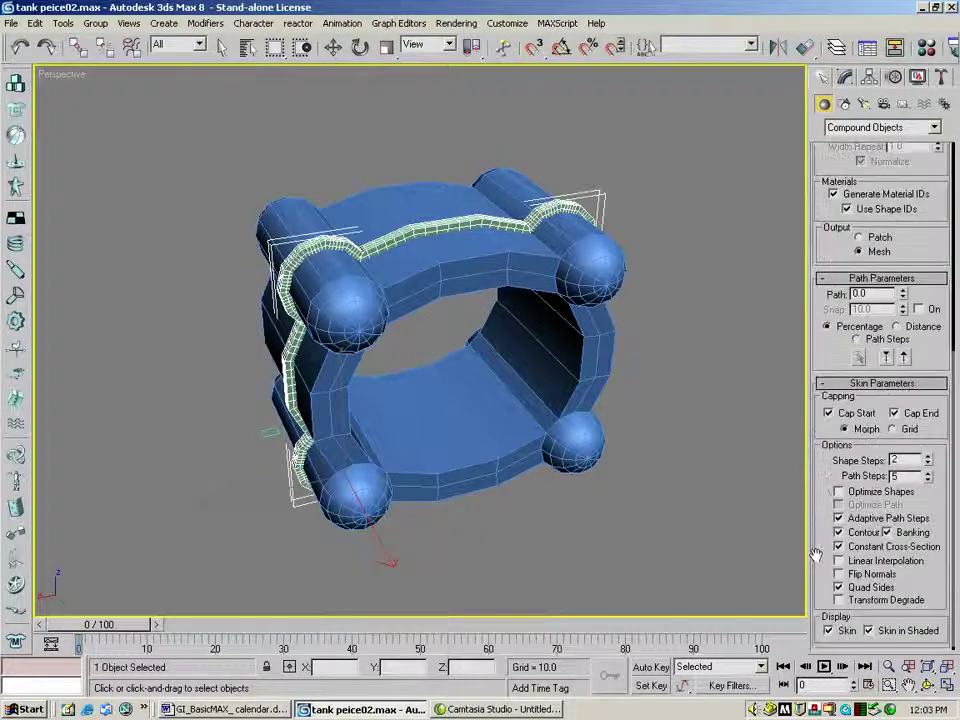
left_click_drag(824, 494, 824, 490)
left_click(830, 275)
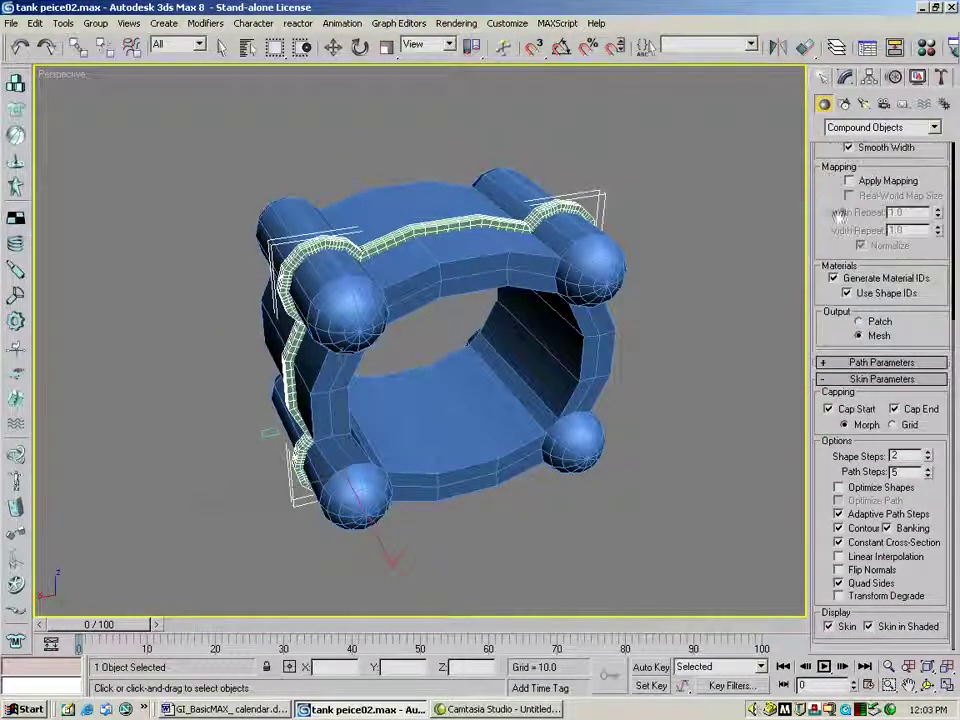
scroll(829, 205, "up", 2)
left_click(826, 172)
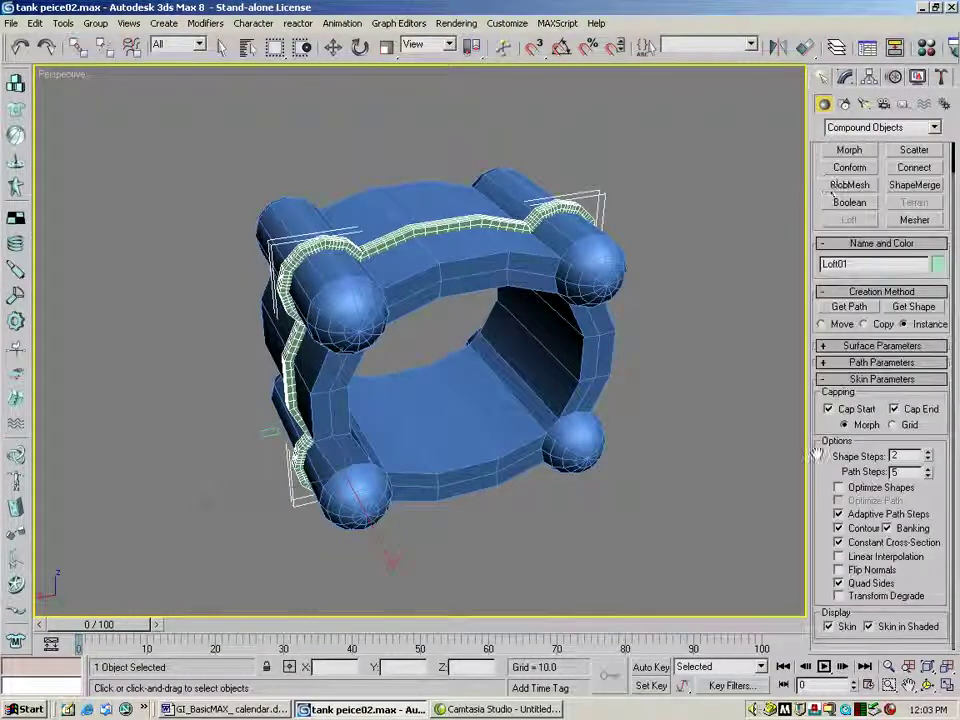
left_click(928, 461)
left_click(928, 461)
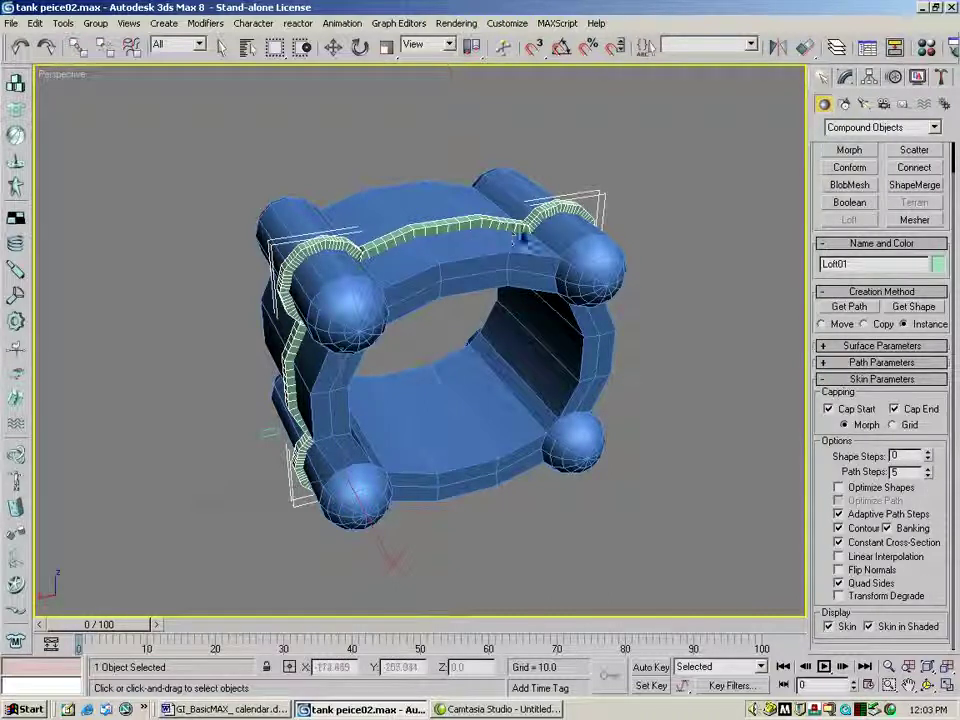
Set the loft's Path Steps to 0
left_click(928, 477)
left_click(928, 477)
left_click(928, 477)
left_click(928, 477)
right_click(928, 477)
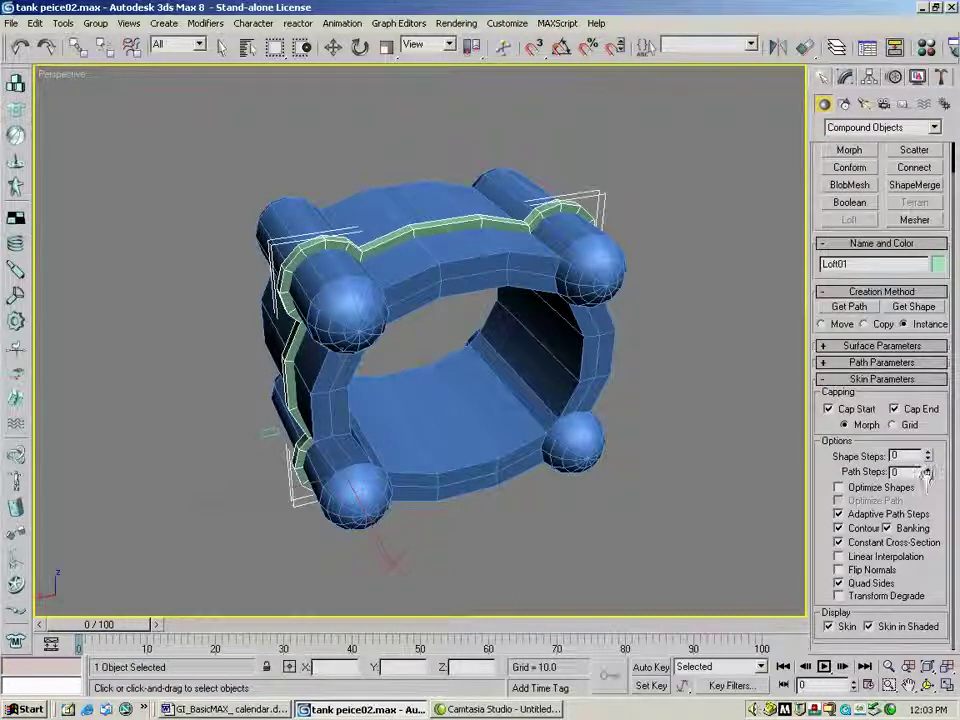
Thicken the lofted band with a Scale deformation, raising both ends of the curve to about 221 percent
left_click(928, 685)
left_click_drag(525, 394, 360, 325)
left_click_drag(490, 180, 536, 399)
key("Escape")
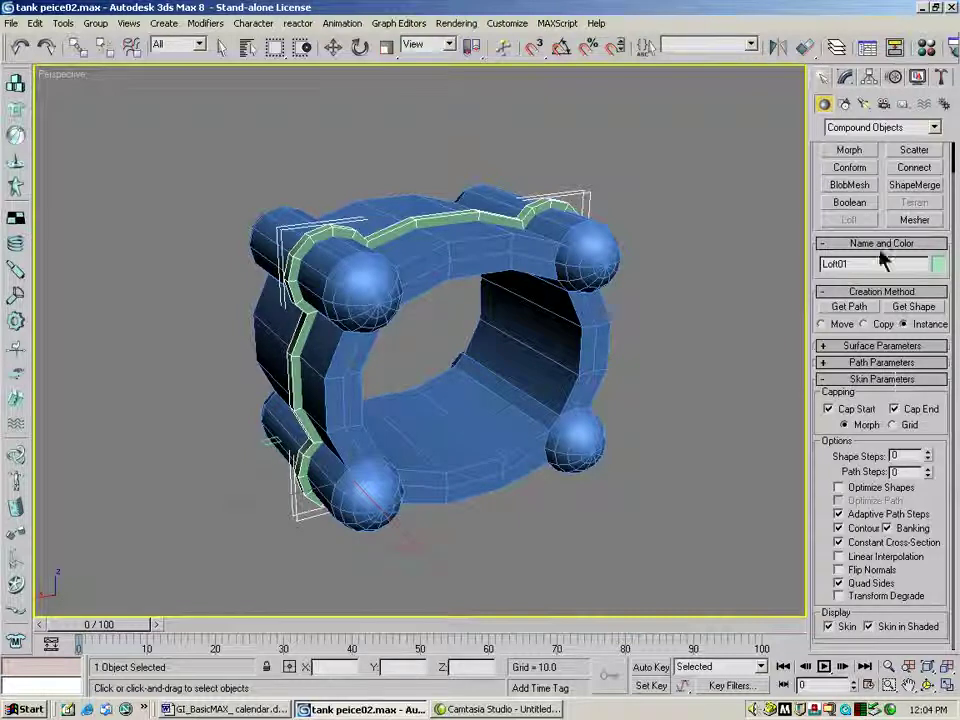
left_click(846, 78)
key("w")
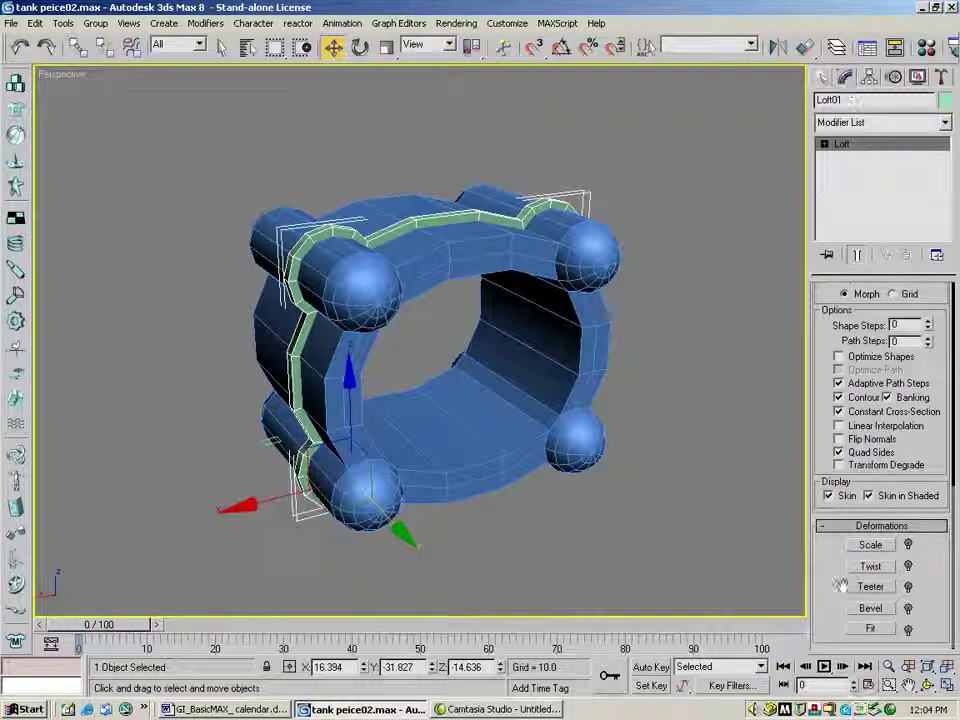
left_click(876, 546)
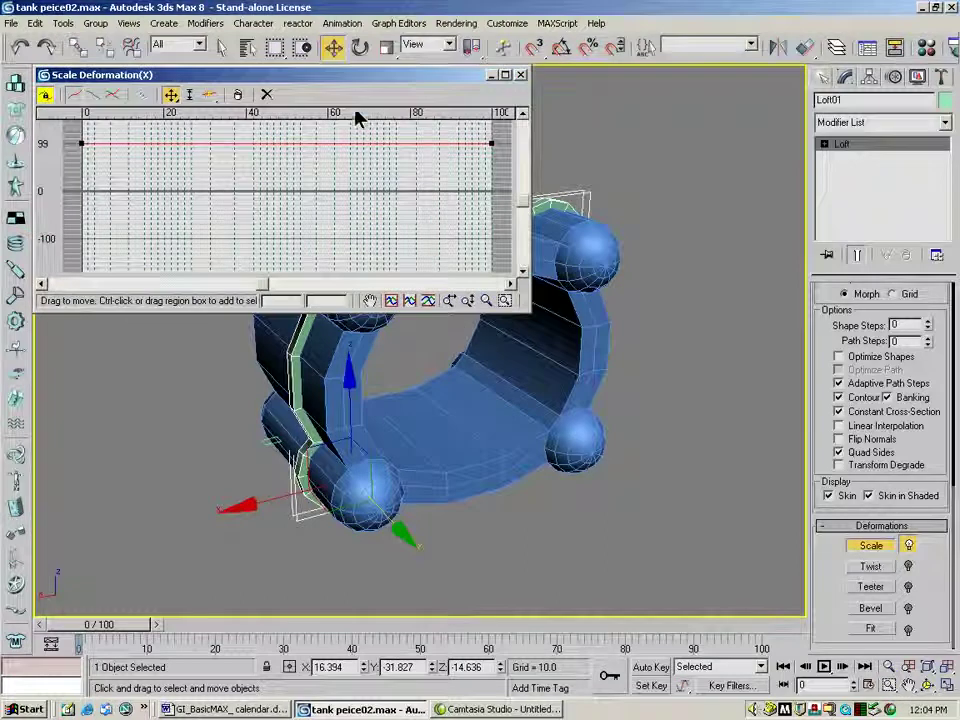
left_click_drag(346, 76, 704, 331)
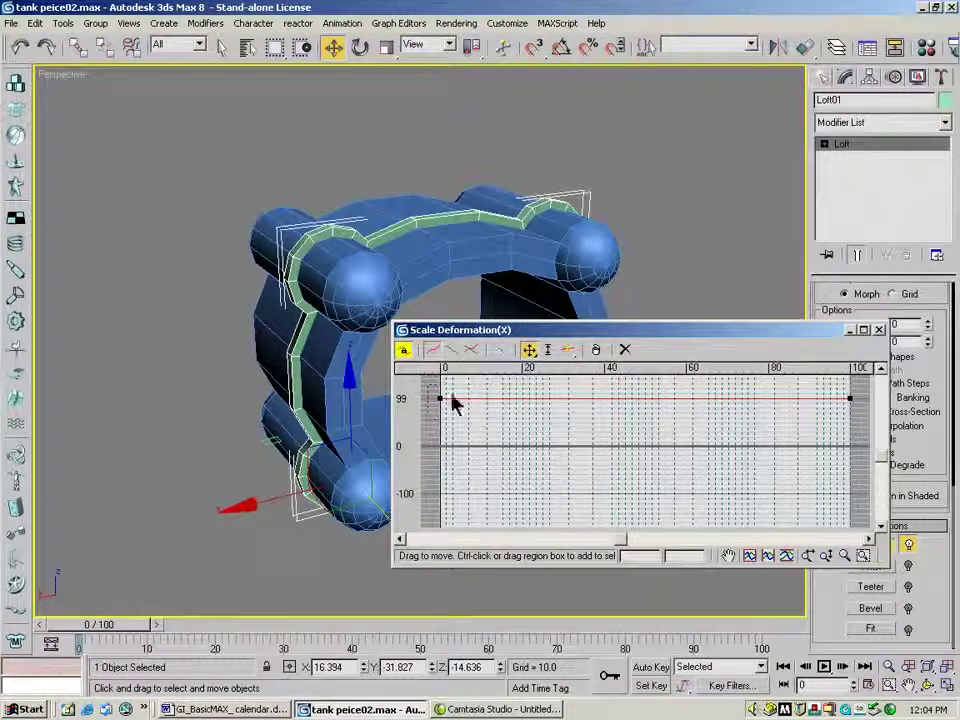
left_click_drag(800, 421, 632, 275)
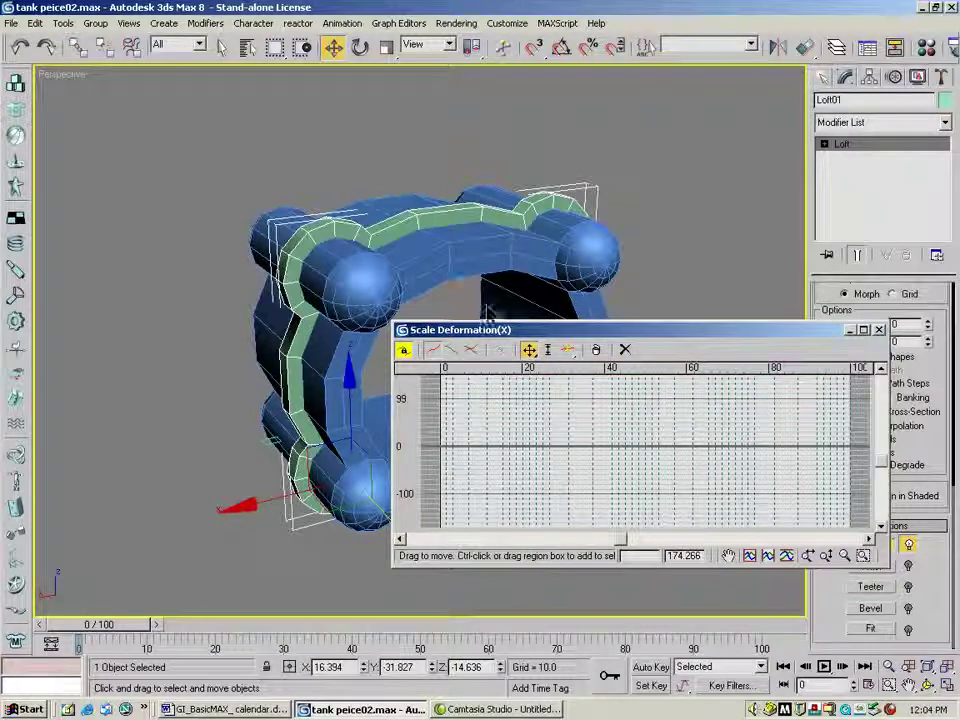
left_click_drag(880, 455, 876, 434)
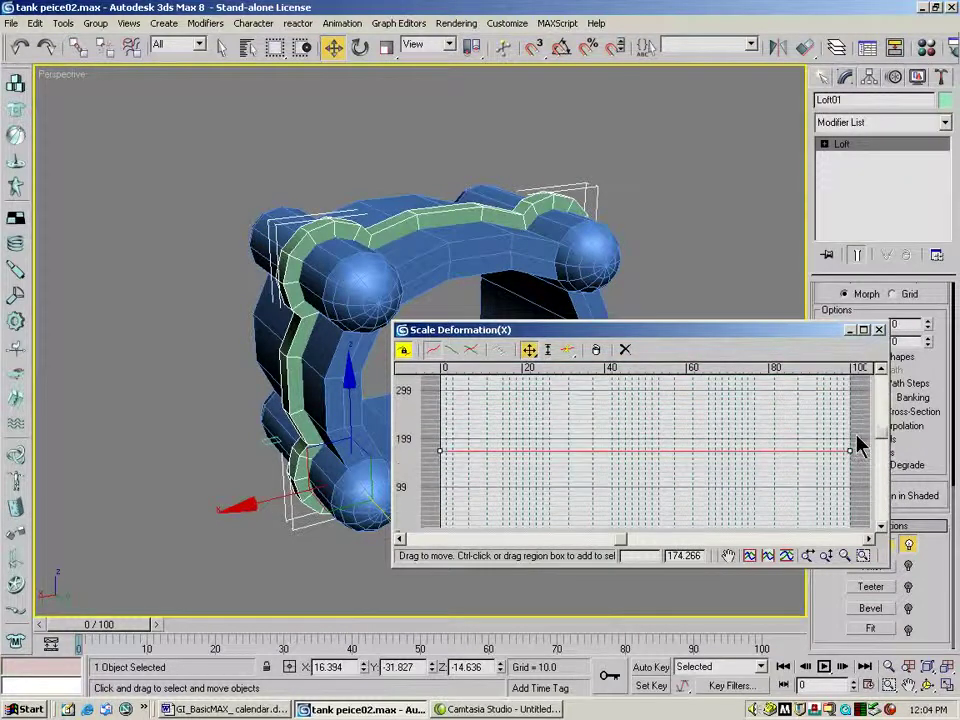
left_click_drag(439, 451, 441, 428)
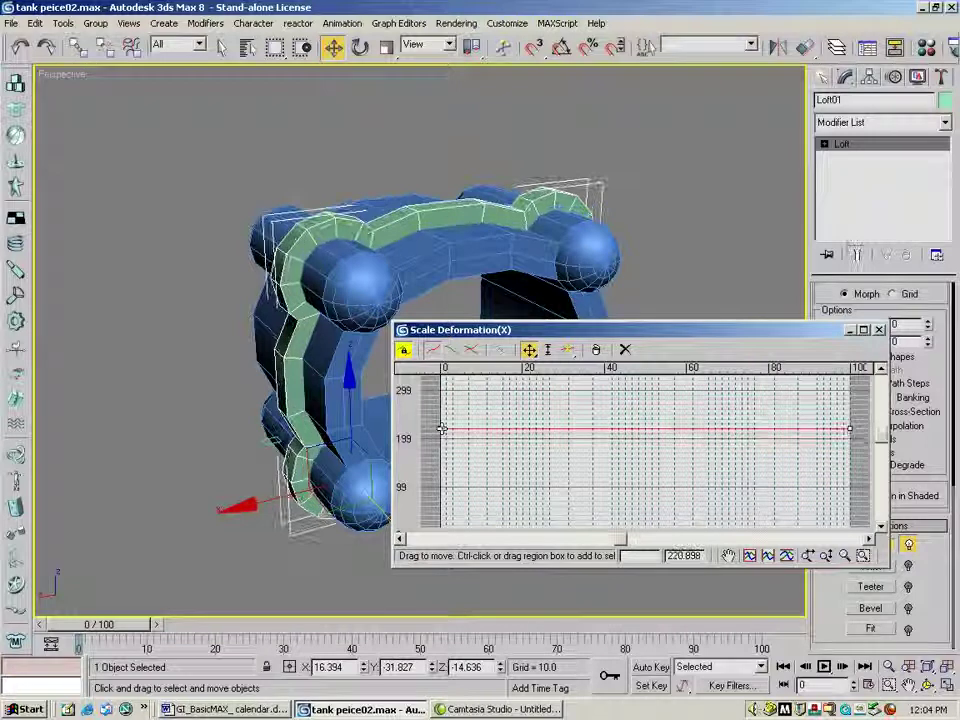
left_click(879, 331)
Change the loft's object color to a light blue close to the tank's and render the Perspective view
scroll(928, 357, "up", 5)
left_click(944, 100)
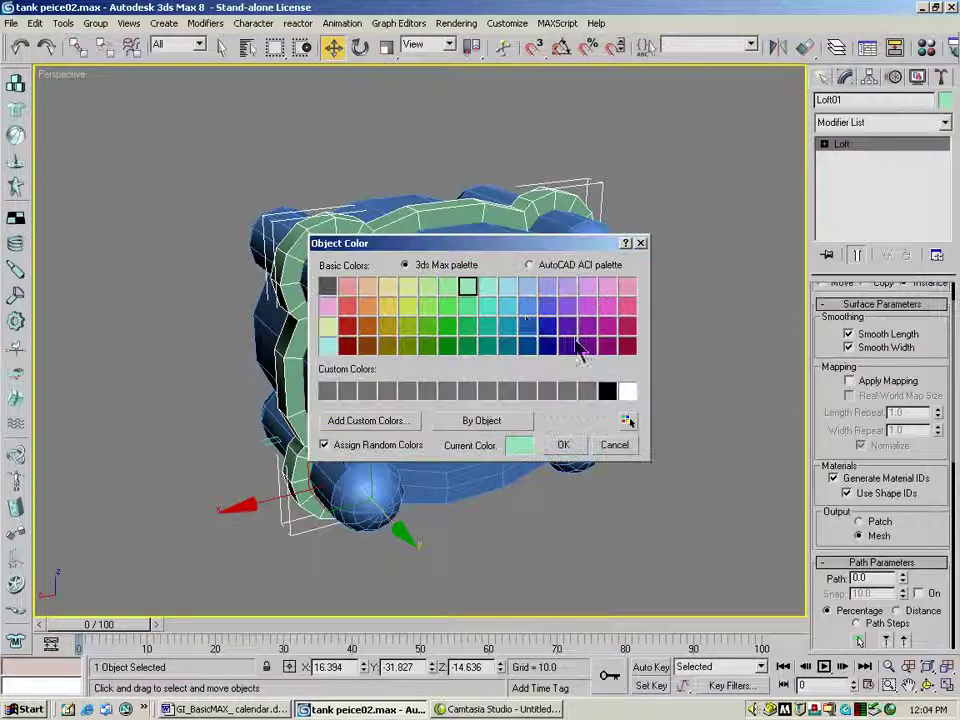
left_click(525, 307)
left_click(563, 445)
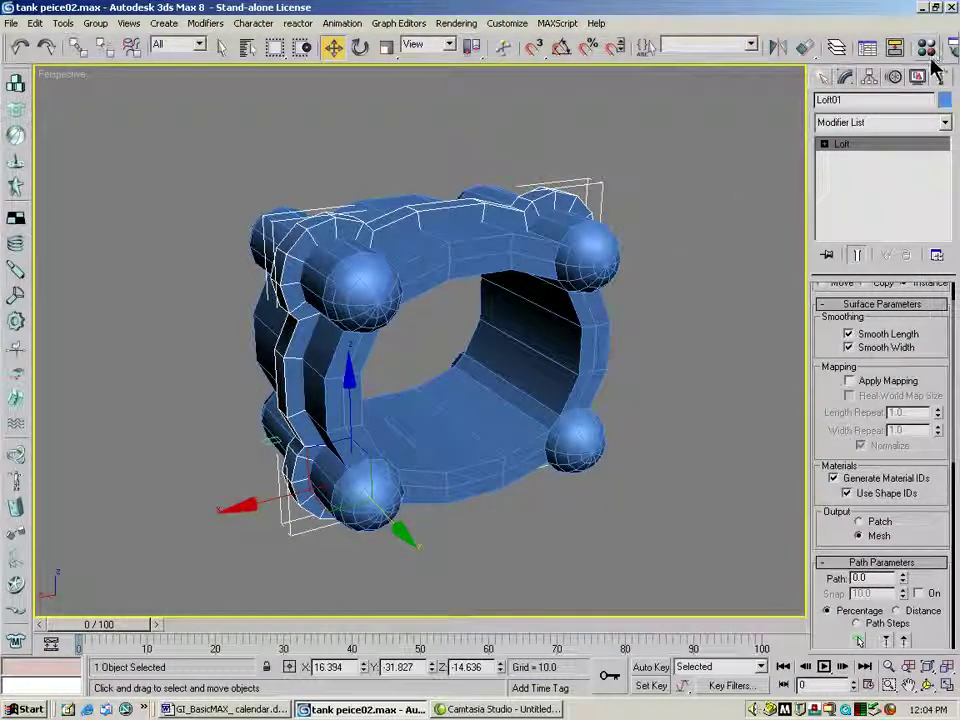
left_click_drag(938, 53, 833, 53)
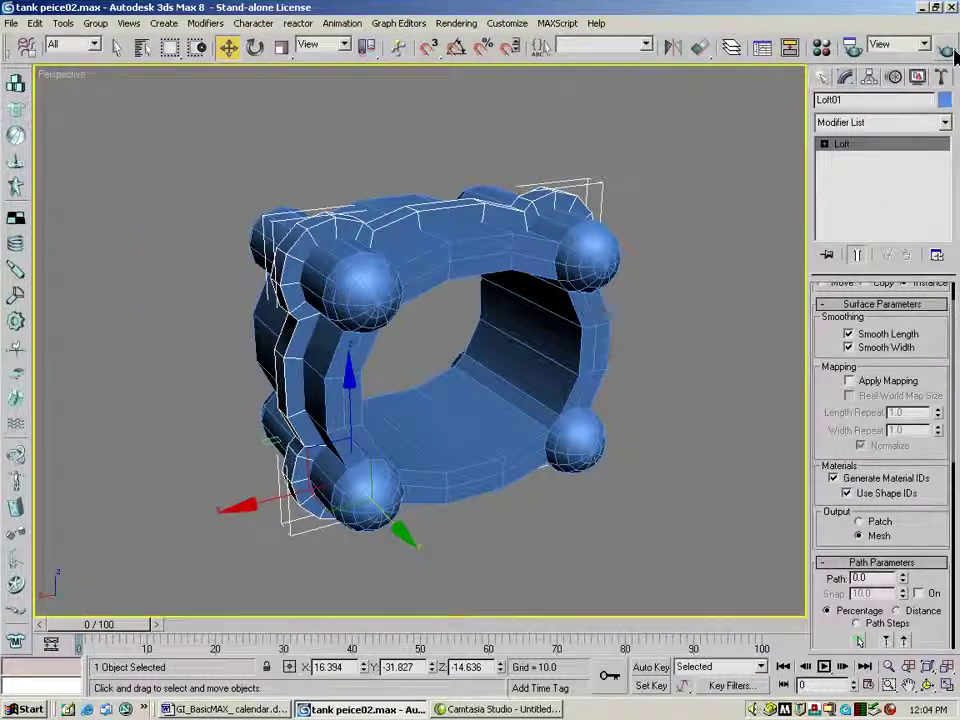
left_click(951, 53)
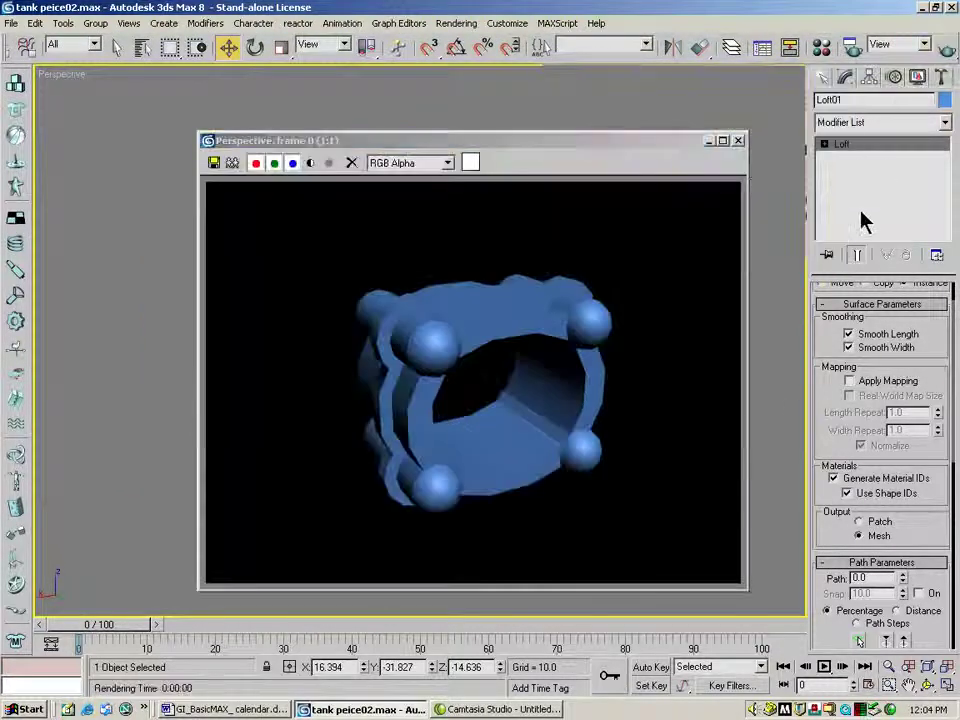
left_click(738, 141)
Change the loft's object color to a darker blue and render the tank from its other side
key("ctrl+r")
left_click_drag(645, 519, 586, 399)
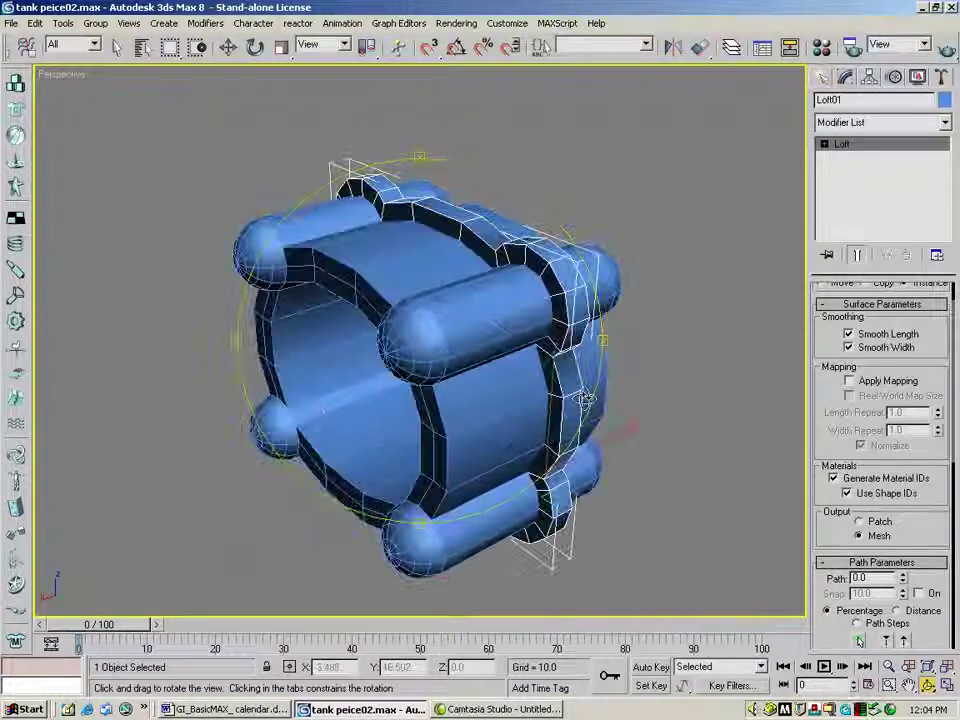
left_click(944, 99)
left_click(526, 325)
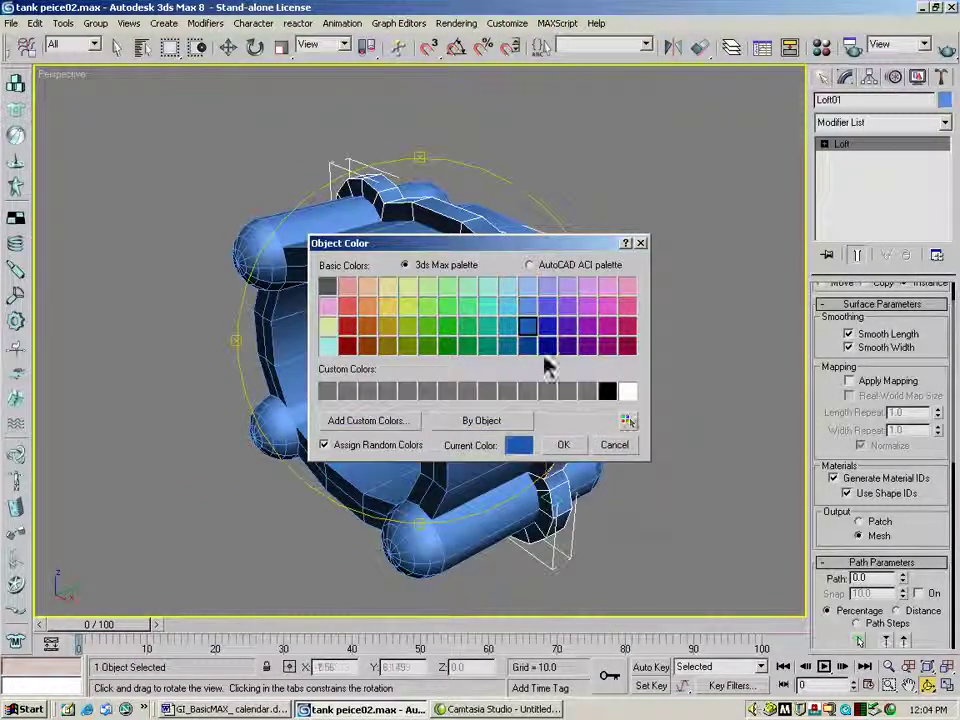
left_click(562, 444)
key("shift+q")
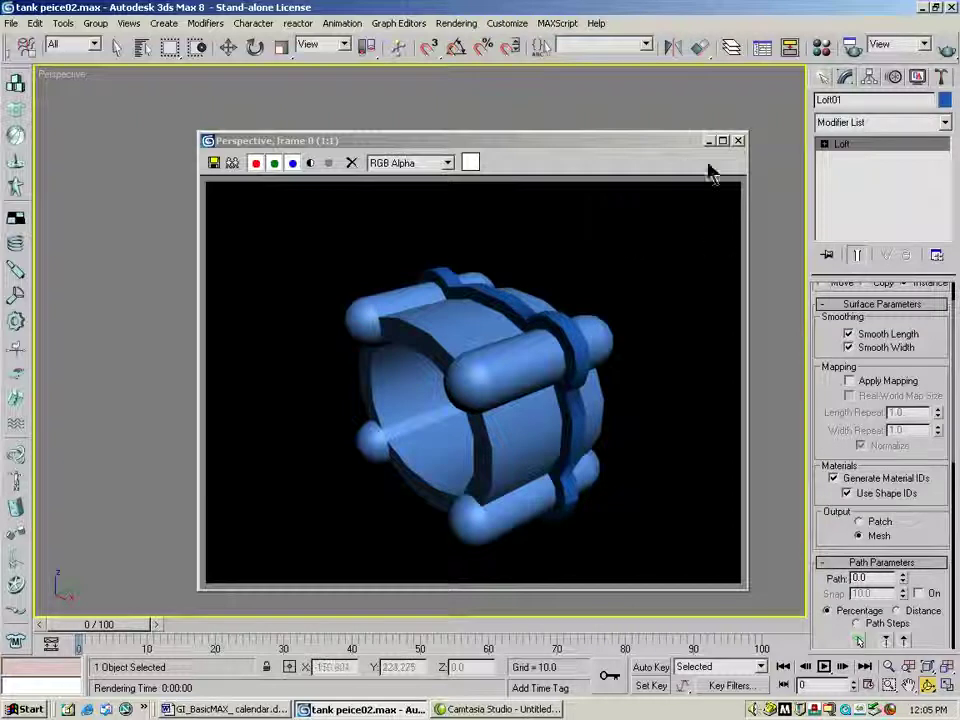
left_click(738, 140)
Select path01 by name and move it along Y to about -80.6, away from the lofted band
left_click_drag(575, 336, 469, 309)
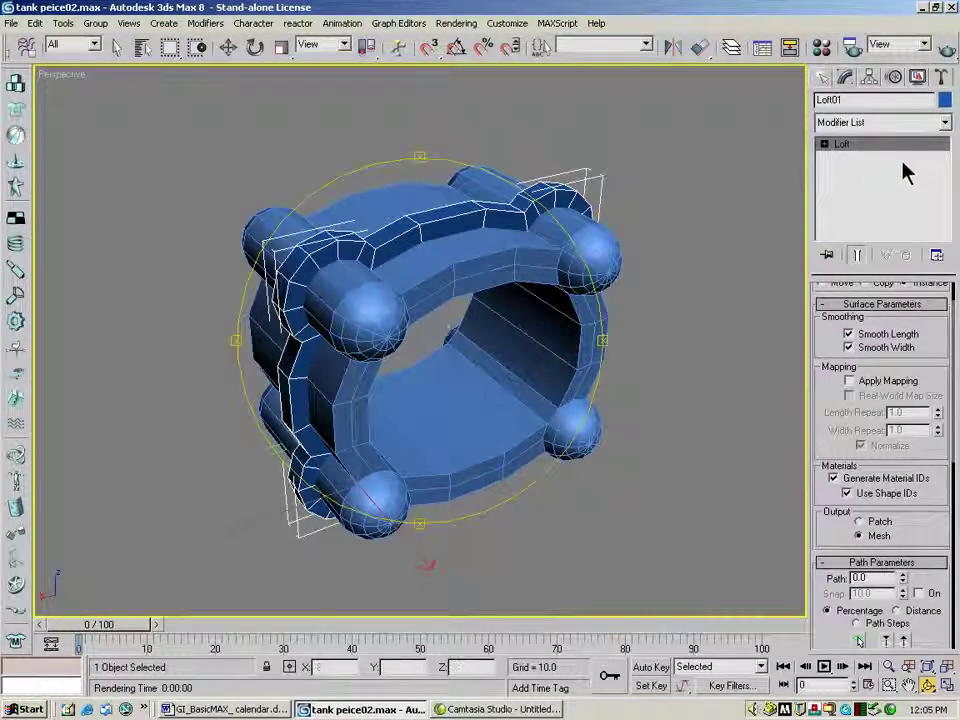
left_click(228, 47)
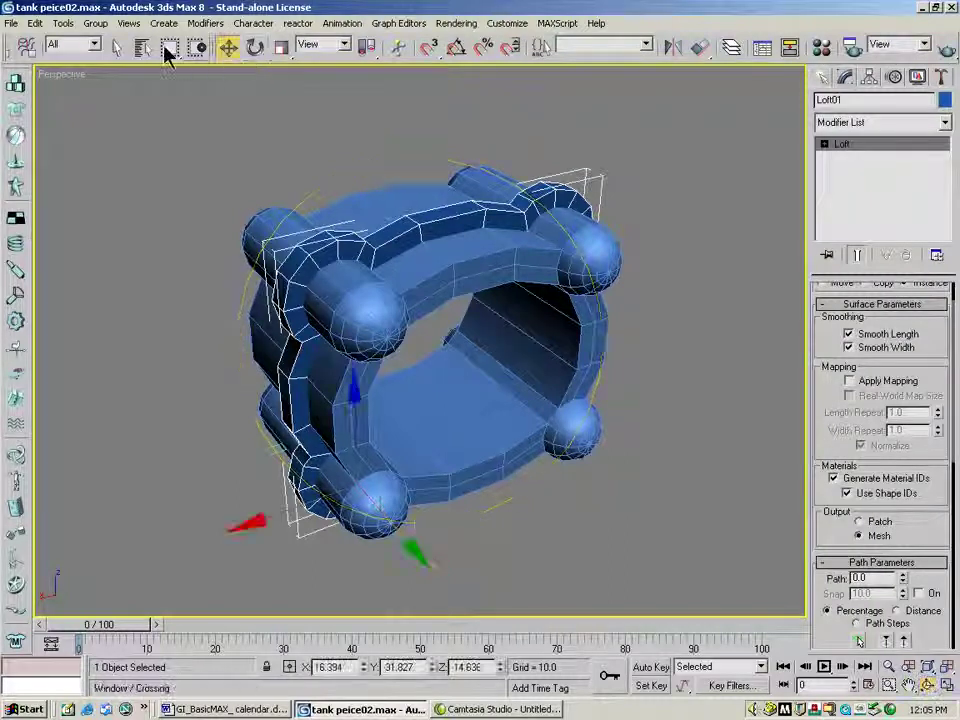
left_click(142, 47)
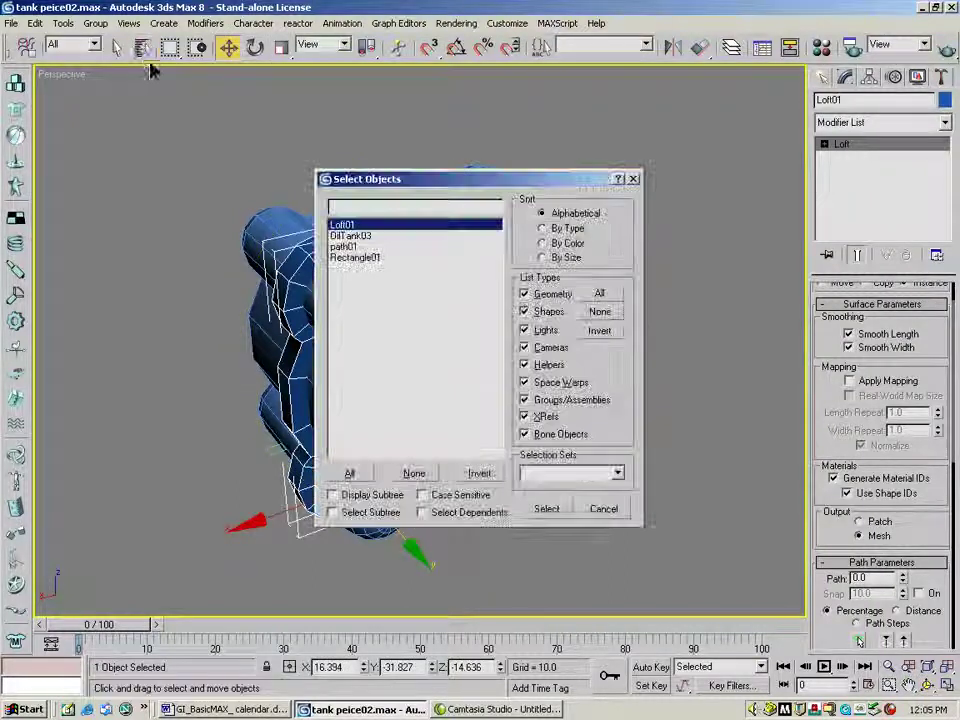
left_click(350, 247)
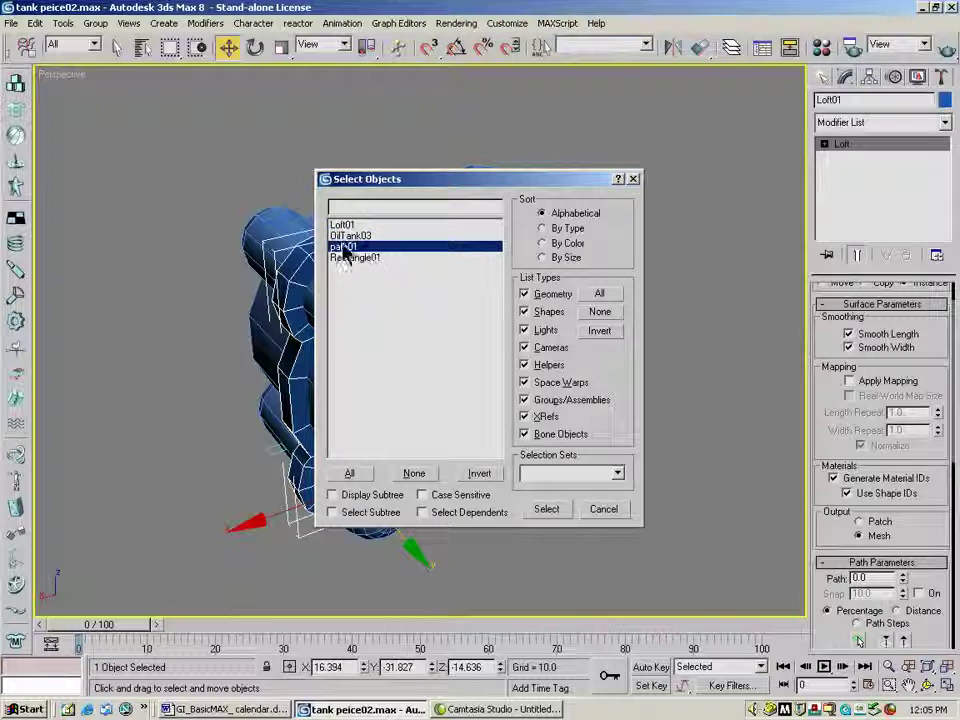
double_click(358, 246)
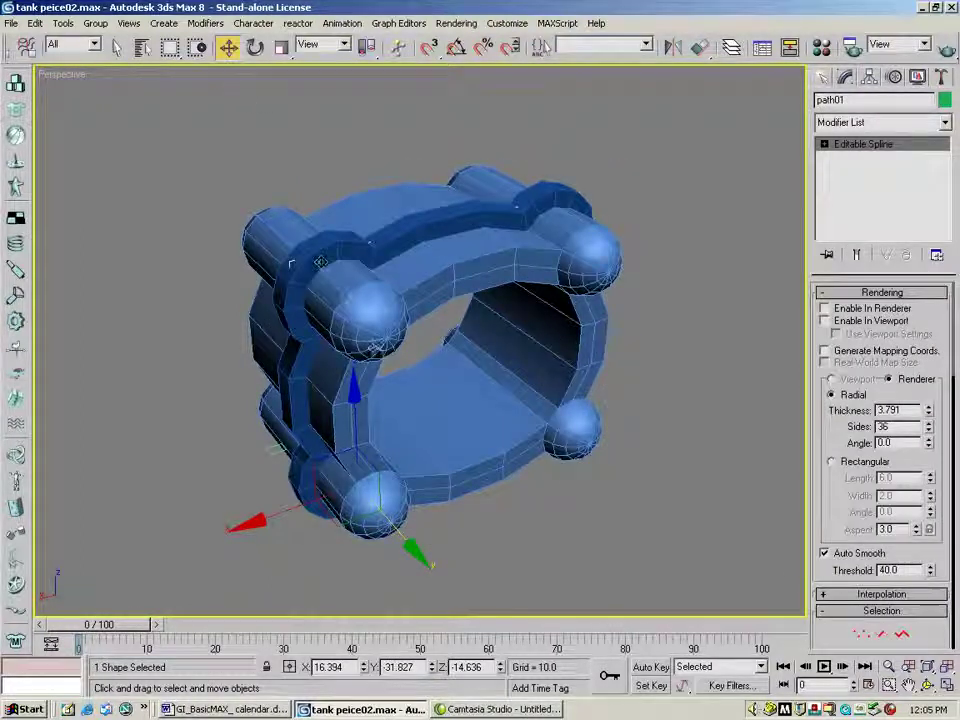
left_click_drag(422, 568, 334, 513)
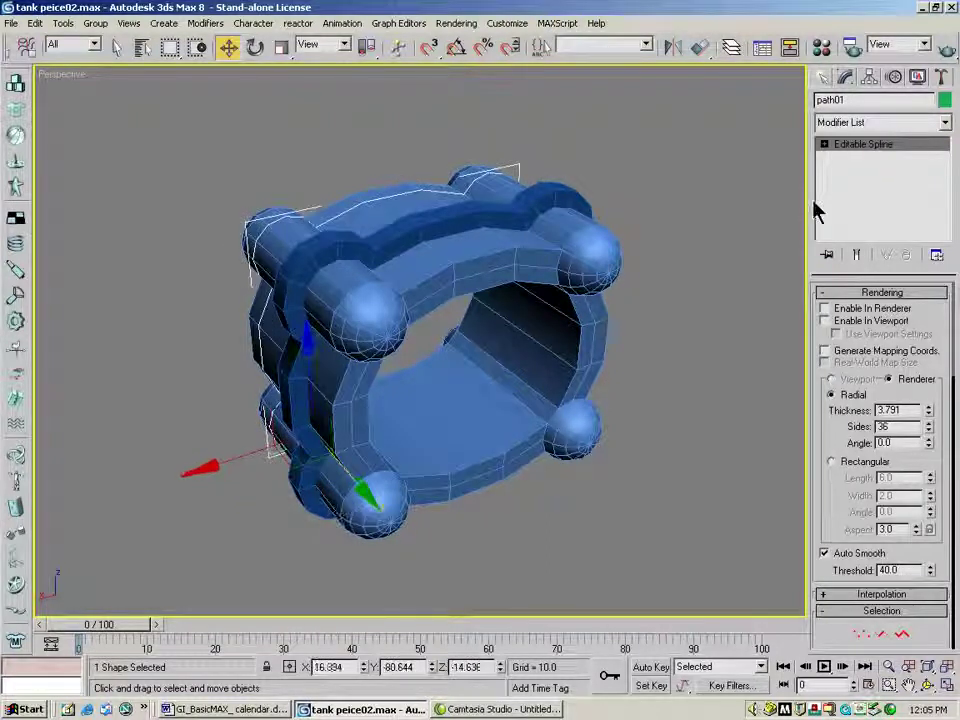
Draw a small circle spline on the ground plane beside the tank's lower corner
left_click(823, 79)
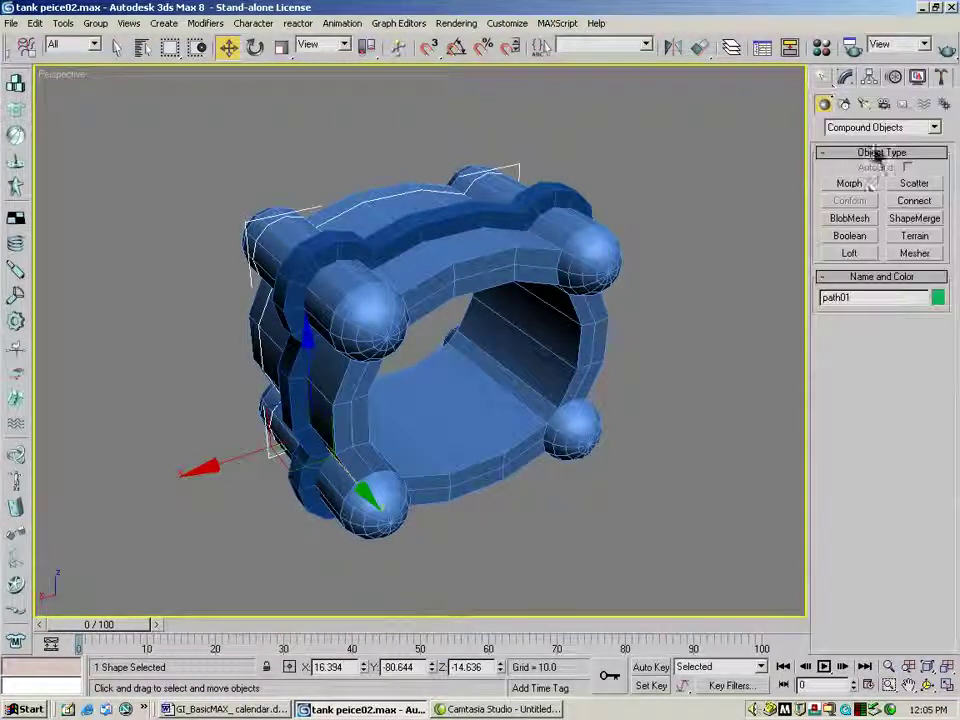
left_click(845, 106)
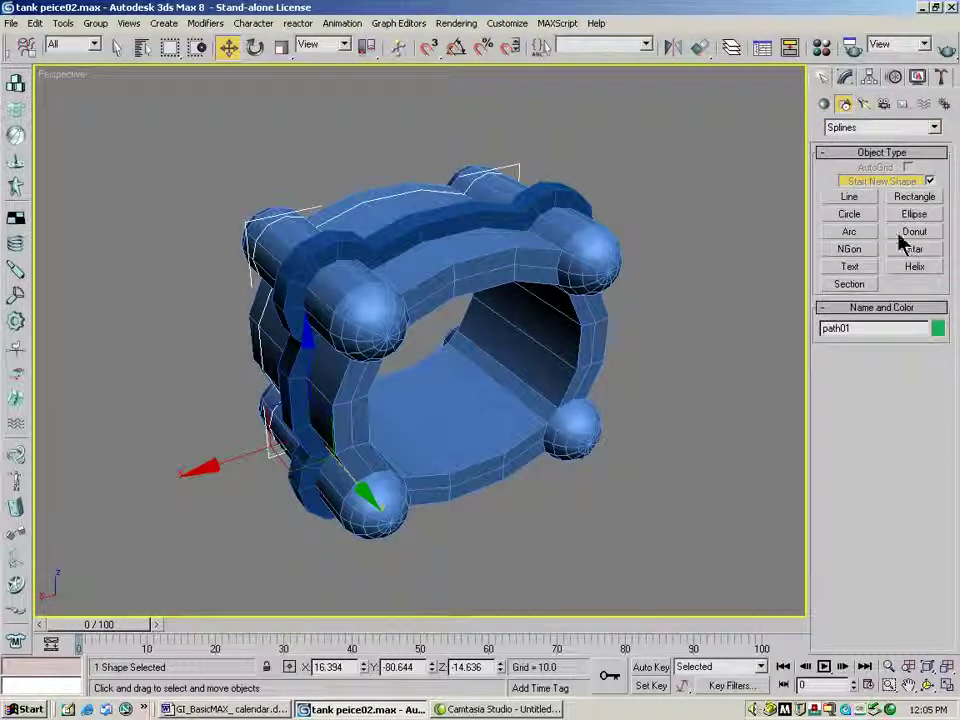
left_click(849, 214)
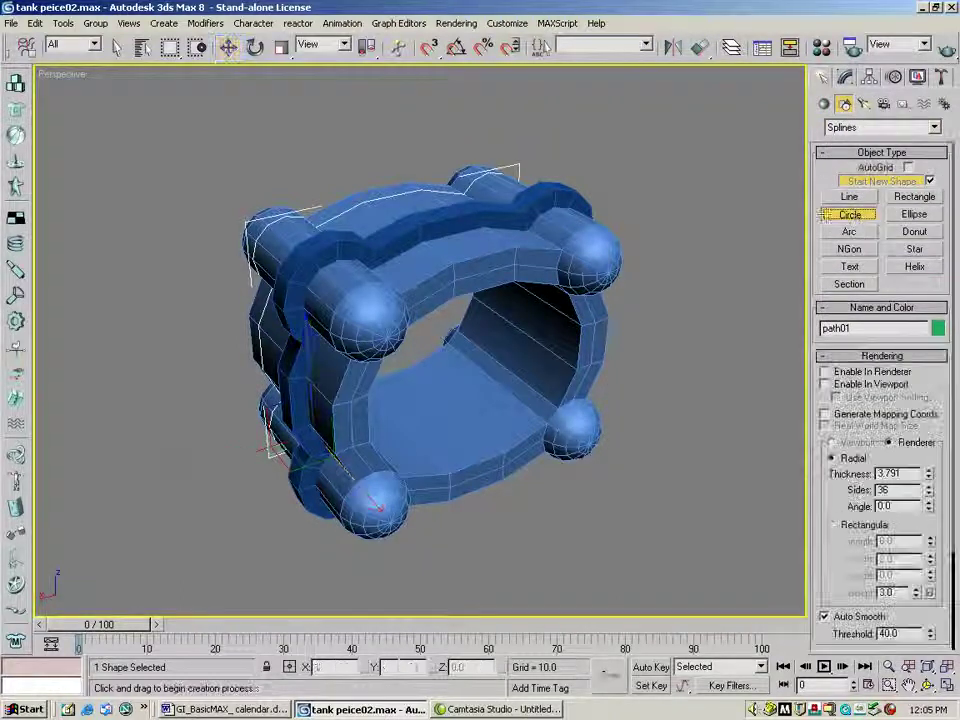
left_click(247, 500)
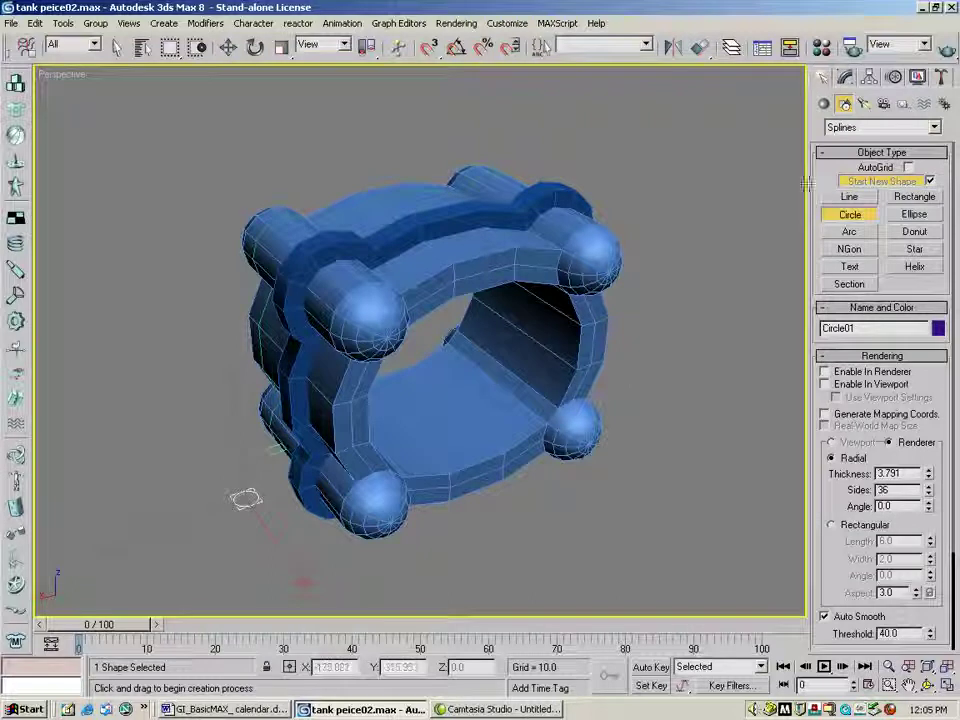
Select path01 and loft the small circle along it as an instanced shape
left_click(229, 49)
left_click(345, 215)
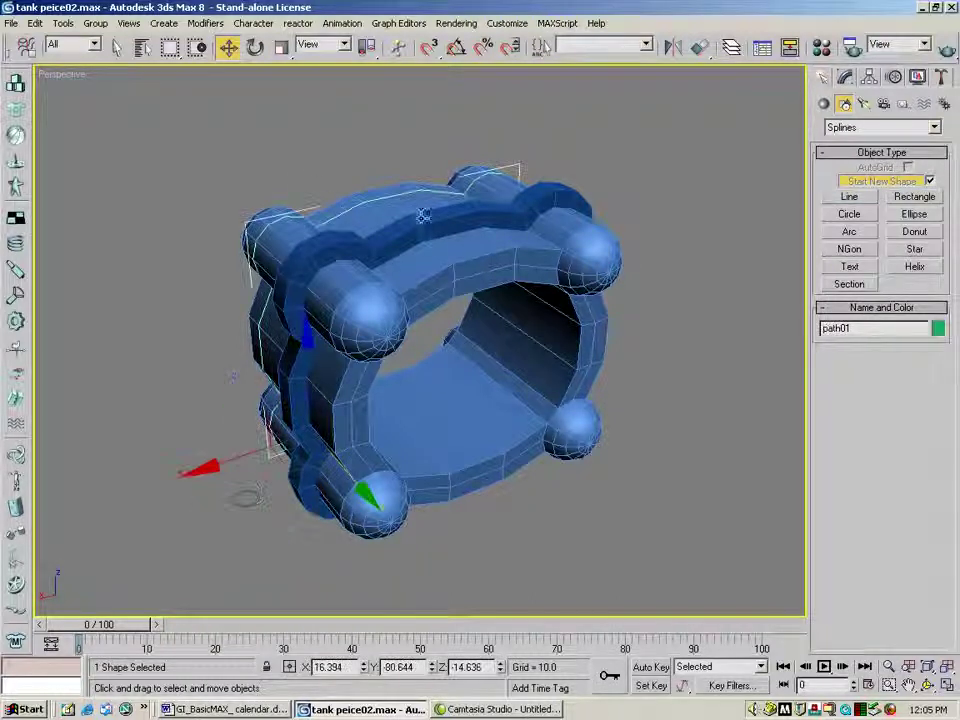
left_click(824, 104)
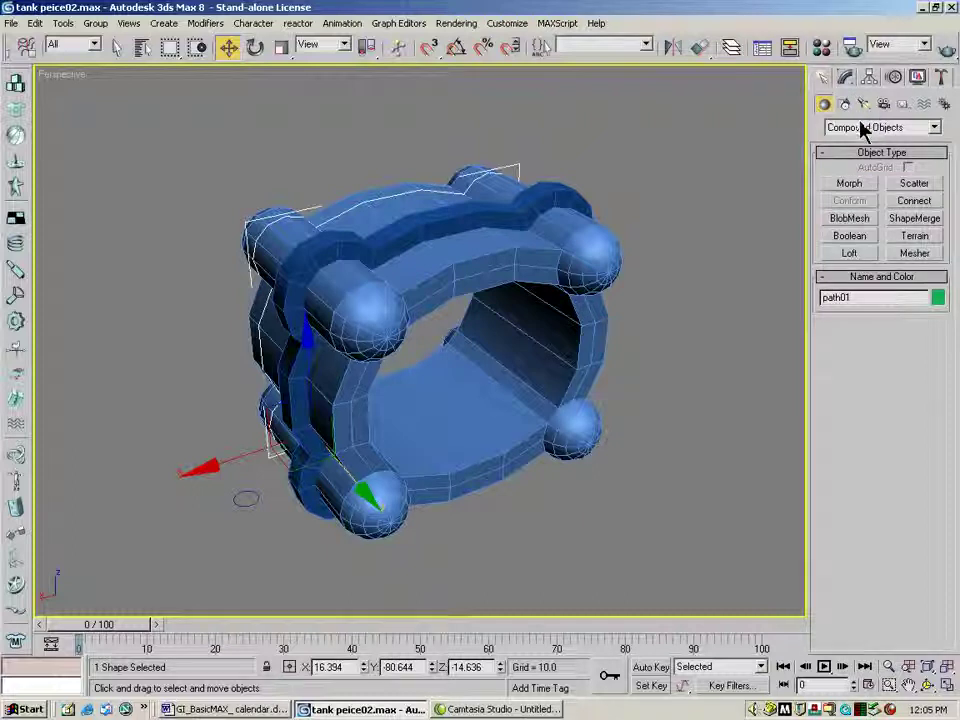
left_click(850, 254)
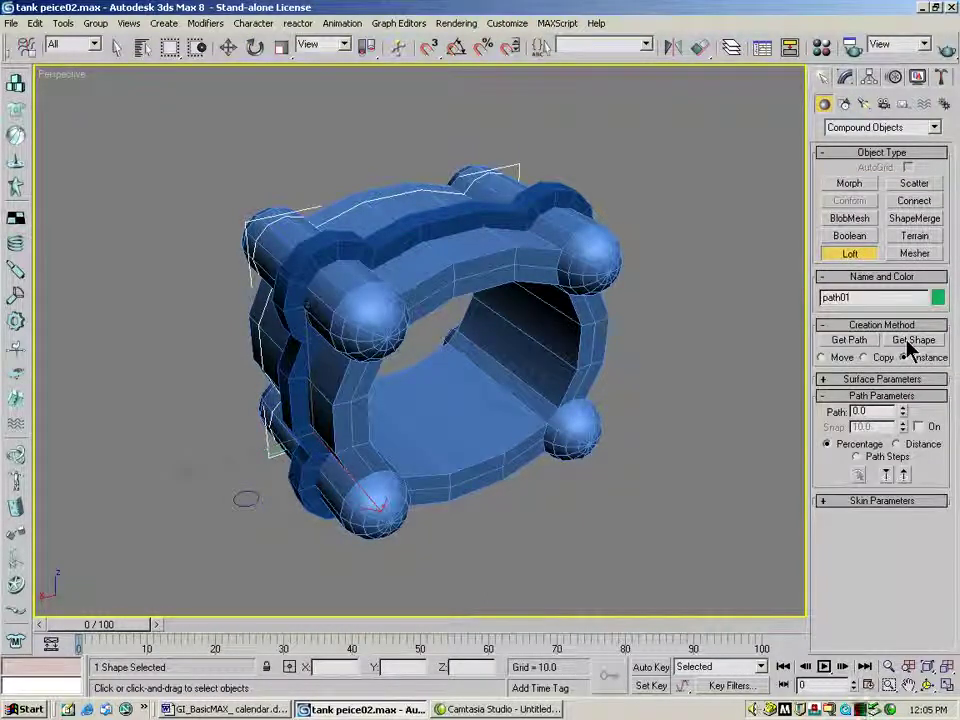
left_click(911, 341)
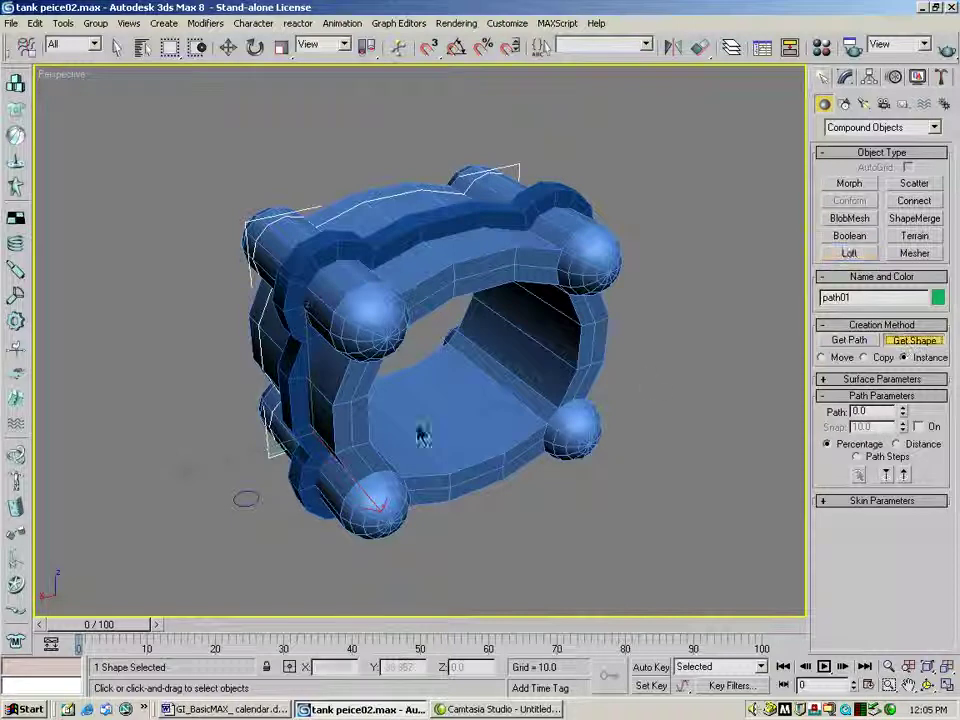
left_click(259, 495)
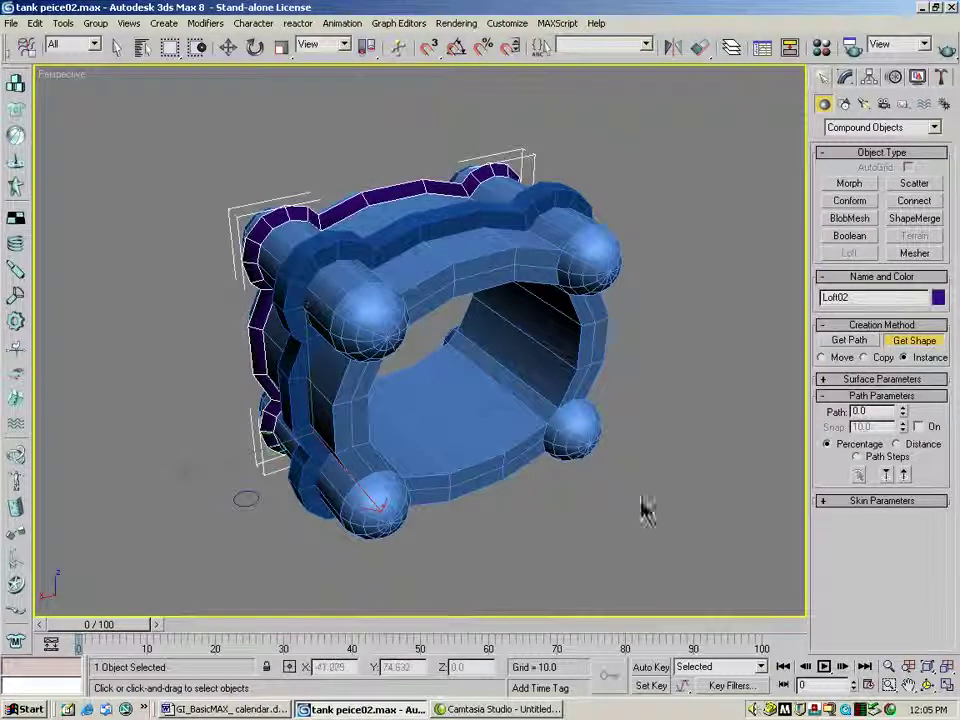
Set the circular loft's skin to 3 shape steps and 2 path steps
left_click(928, 685)
left_click_drag(430, 320, 348, 249)
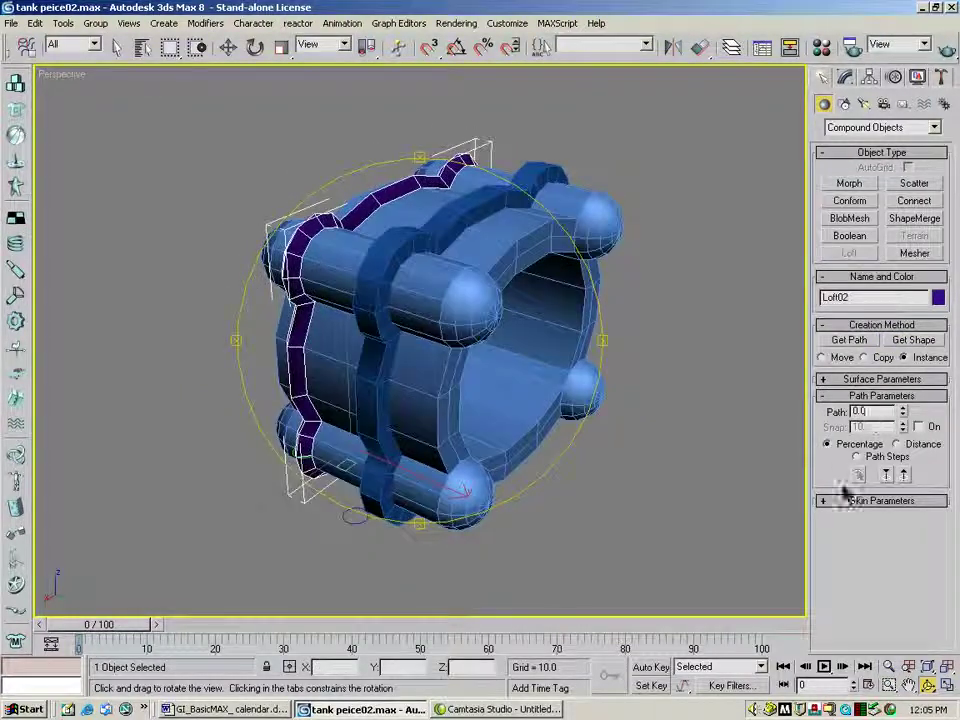
left_click(896, 500)
left_click(928, 456)
left_click(928, 456)
left_click(928, 456)
left_click(928, 472)
left_click(928, 472)
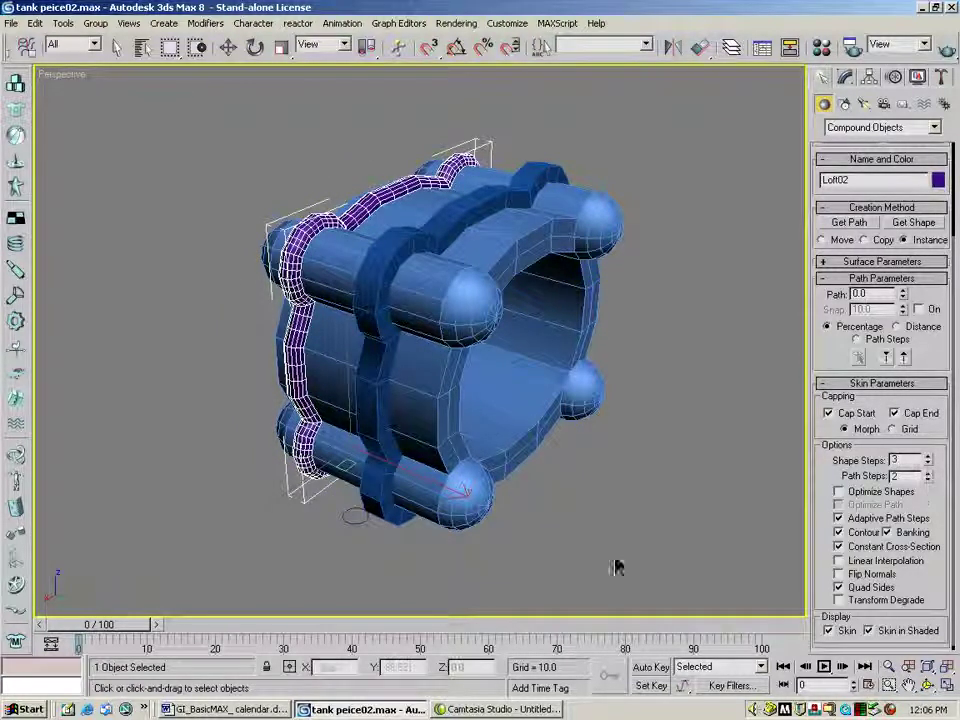
Open the Scale deformation graph for the circular loft and place it clear of the band
left_click(928, 685)
left_click_drag(589, 482, 194, 476)
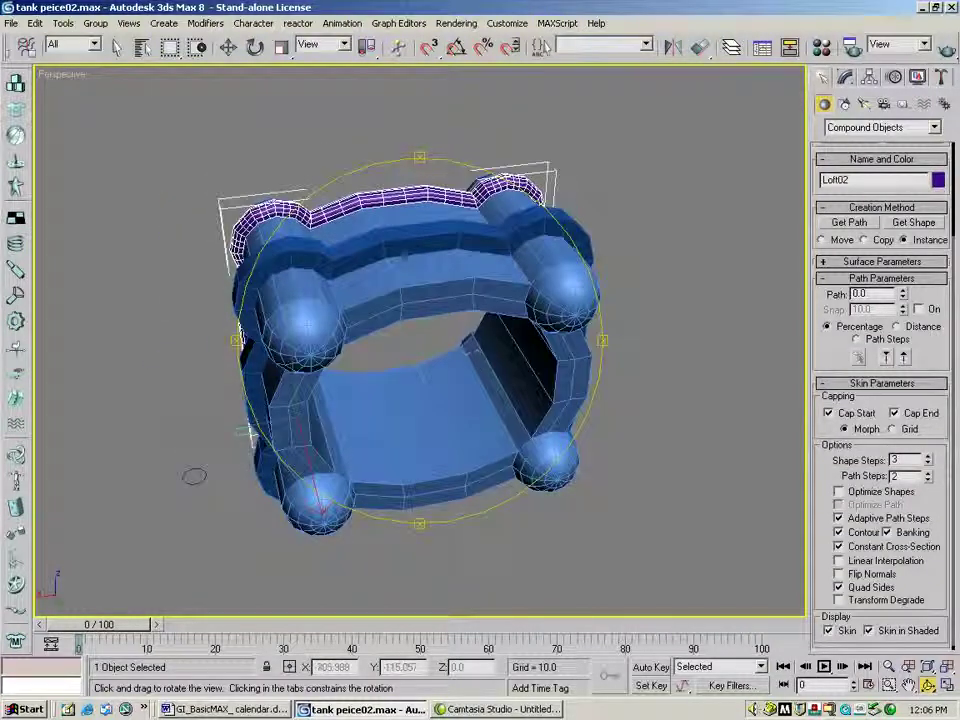
key("w")
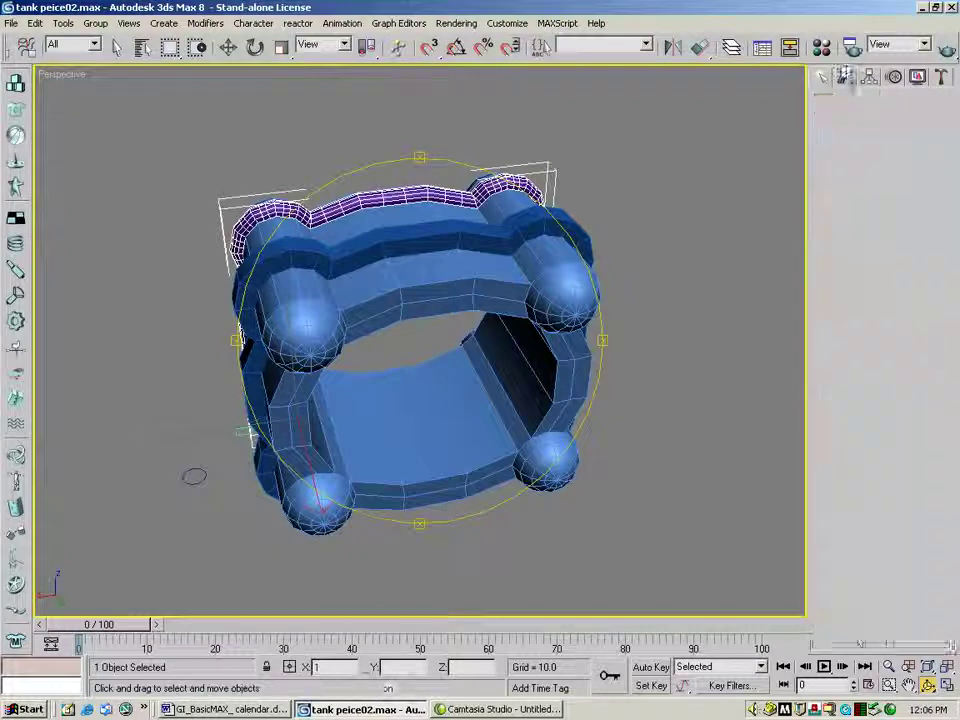
left_click(845, 77)
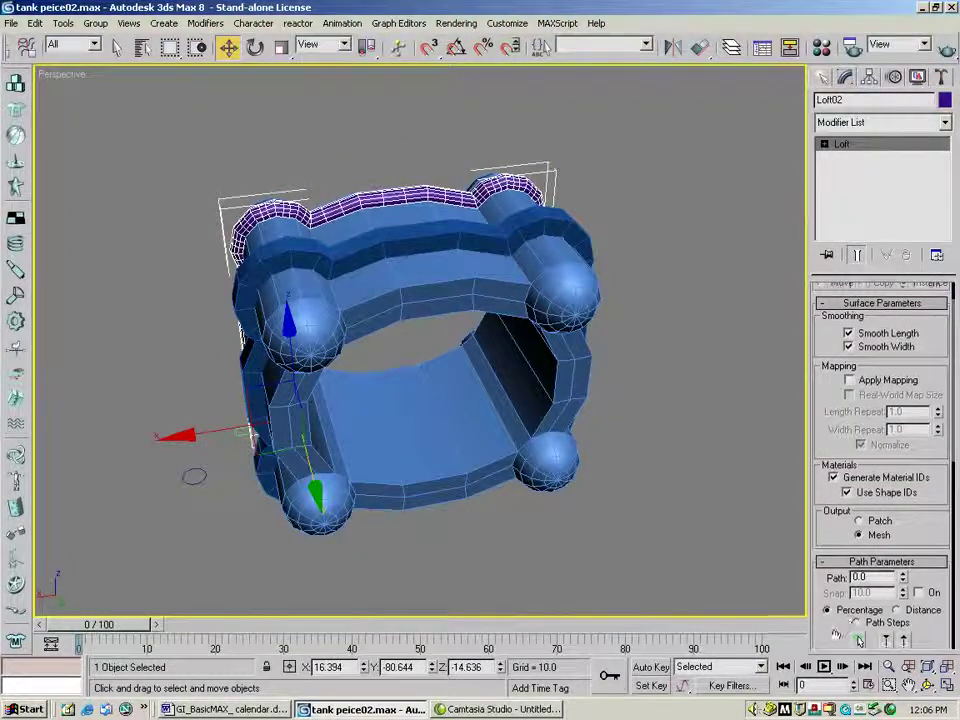
scroll(862, 630, "down", 5)
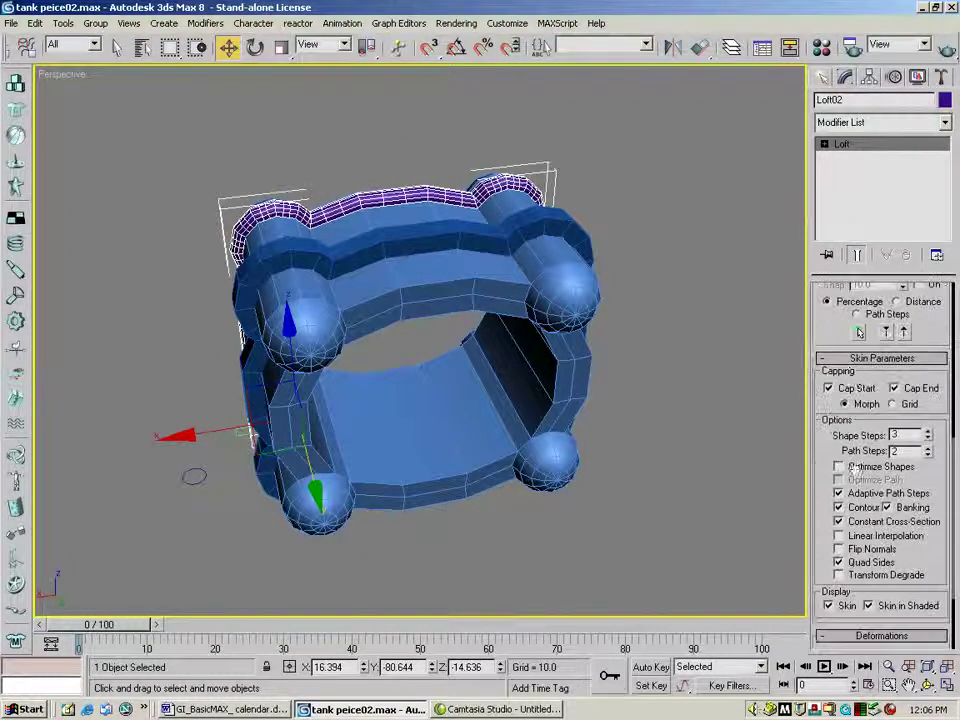
left_click(868, 639)
left_click(871, 550)
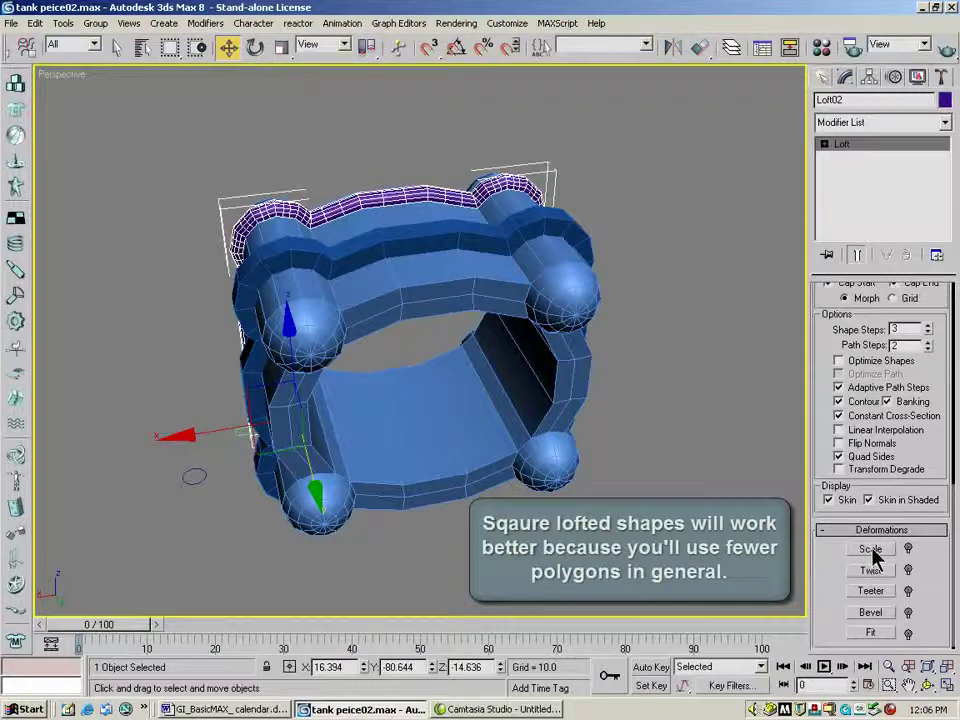
left_click_drag(380, 76, 539, 426)
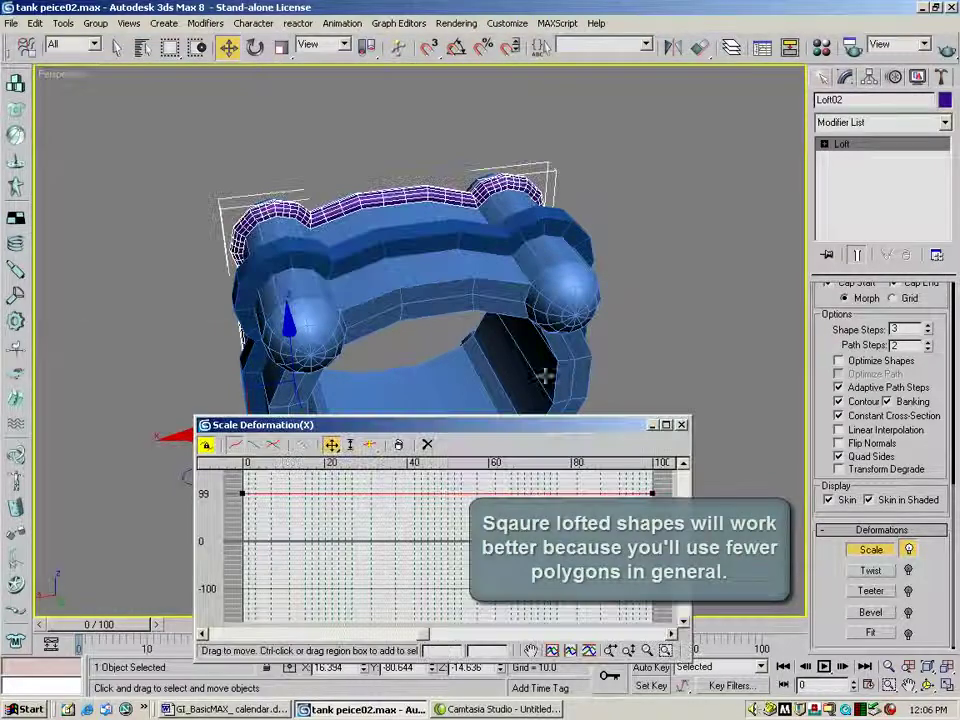
Insert four control points on the scale curve at about 28, 33, 58 and 63.5 percent of the path
left_click(370, 444)
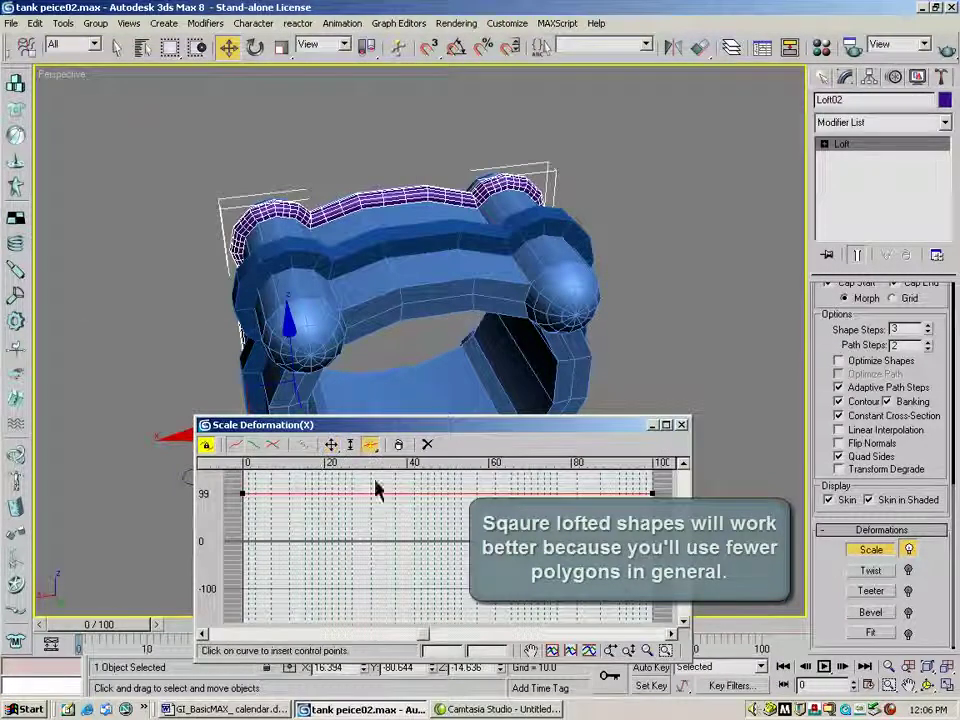
left_click(358, 493)
left_click(378, 493)
left_click(481, 493)
left_click(503, 493)
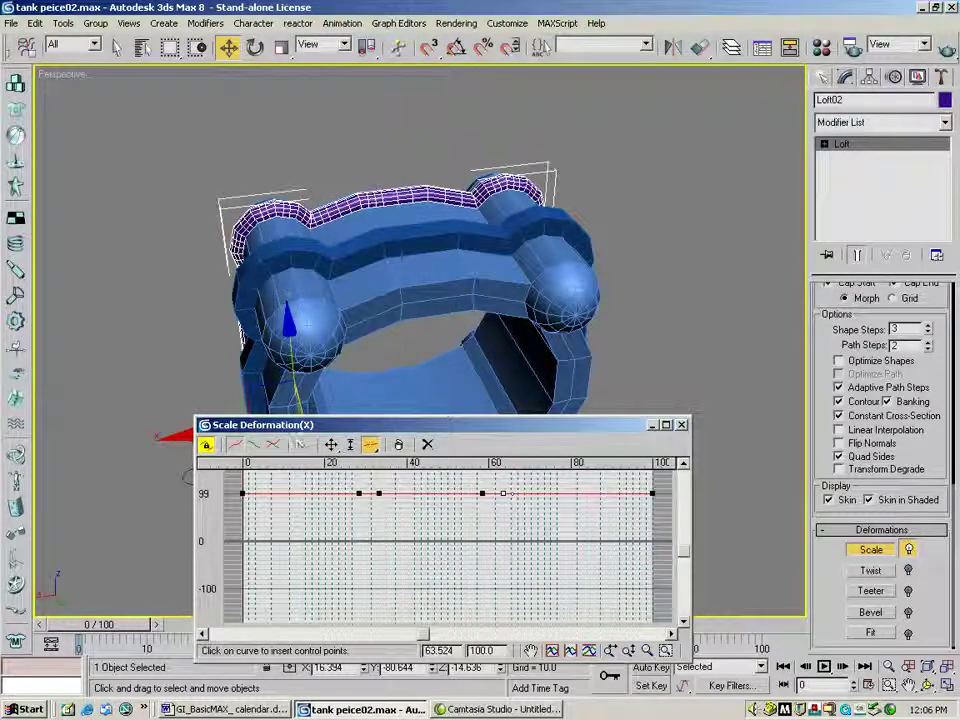
Raise the two inner points to about 130 percent and align the outer points beneath them at about 34 and 59 percent
left_click(331, 444)
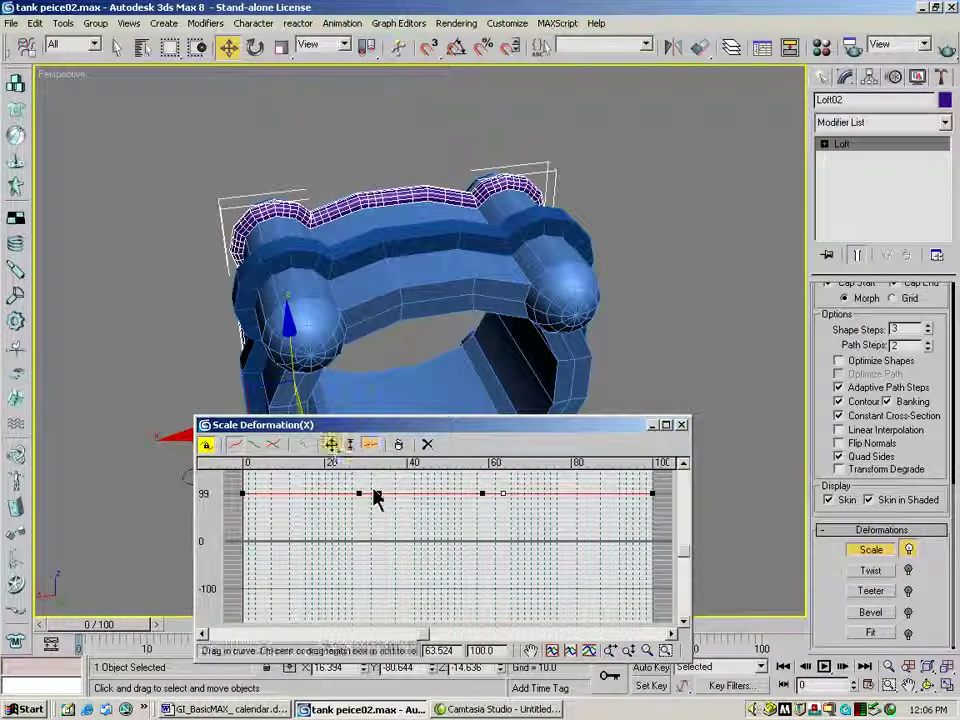
mouse_move(484, 494)
left_mouse_down()
mouse_move(490, 479)
mouse_move(497, 495)
mouse_move(483, 493)
left_mouse_up()
left_click(504, 493)
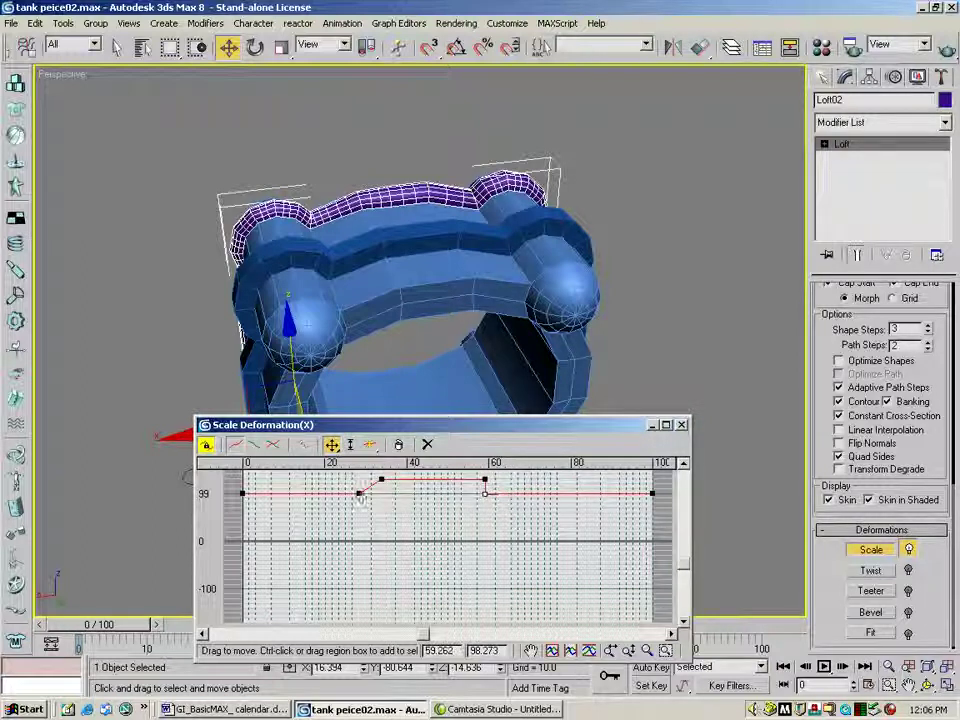
left_click_drag(359, 493, 383, 491)
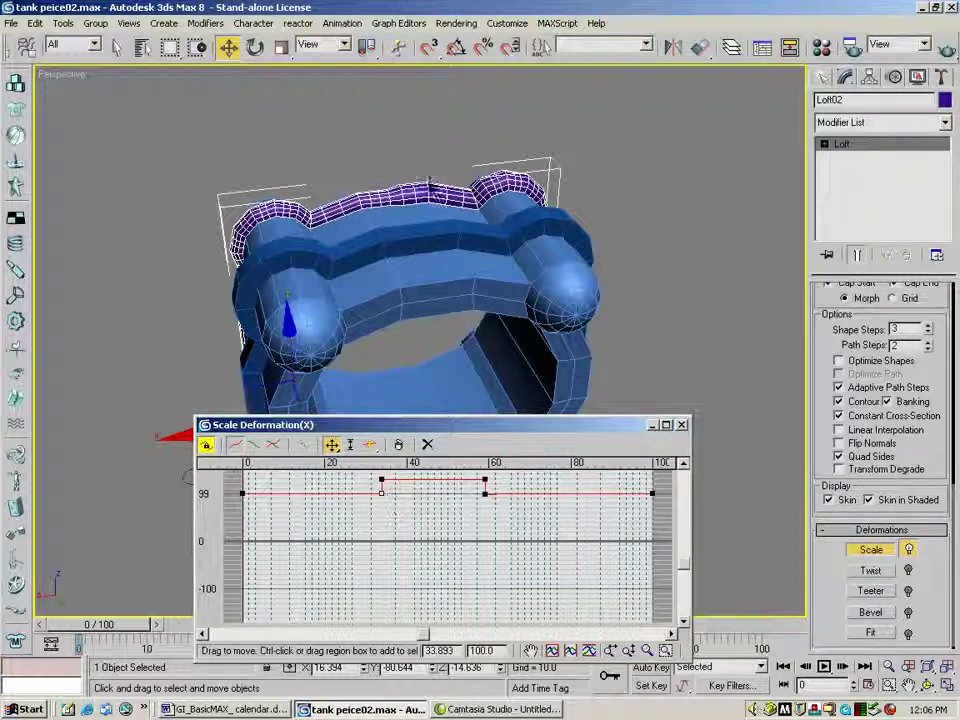
Raise the two upper points of the scale curve together to about 213.5 percent
left_click(927, 685)
left_click_drag(549, 350, 503, 280)
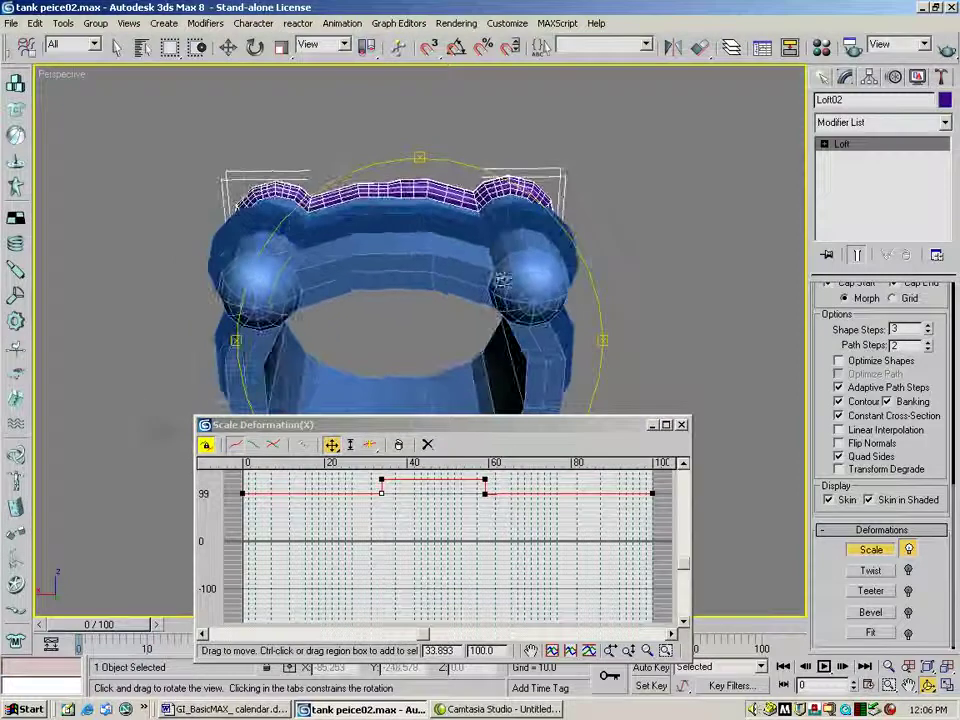
left_click(629, 651)
left_click_drag(519, 566, 520, 632)
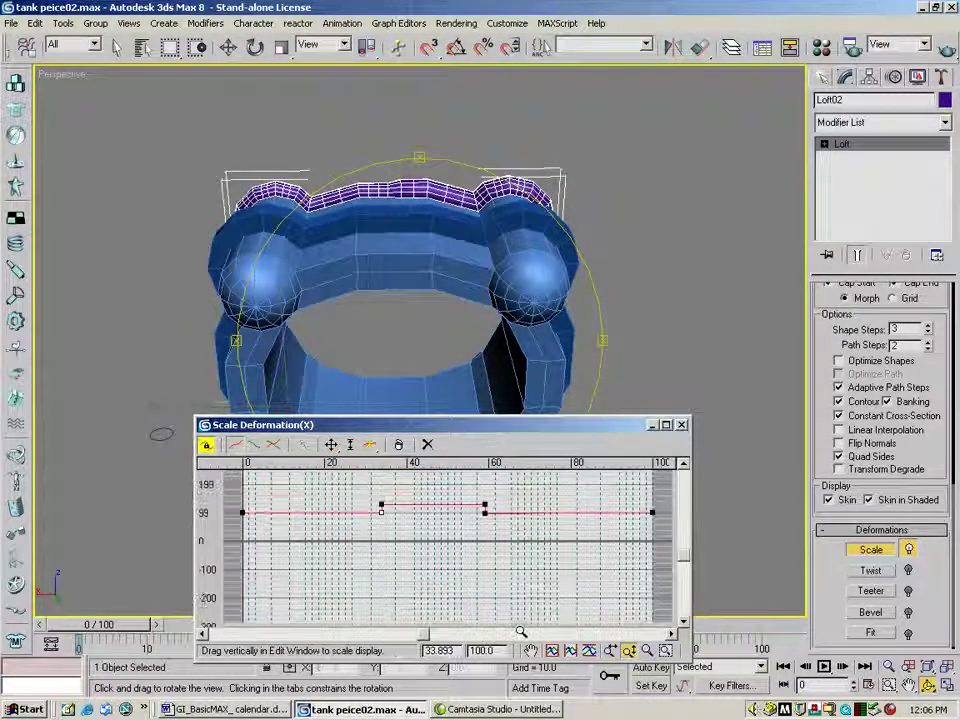
left_click(331, 444)
left_click_drag(496, 508, 485, 483)
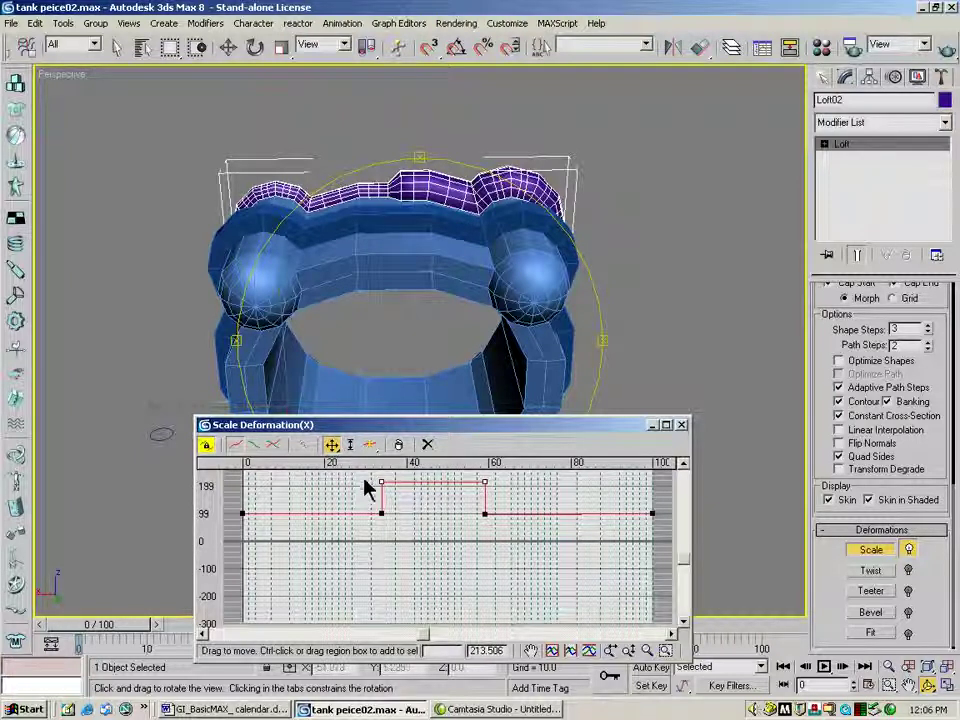
Shift and narrow the curve's raised section to span about 26 to 41 percent of the path, and close the graph
left_click_drag(360, 476, 508, 532)
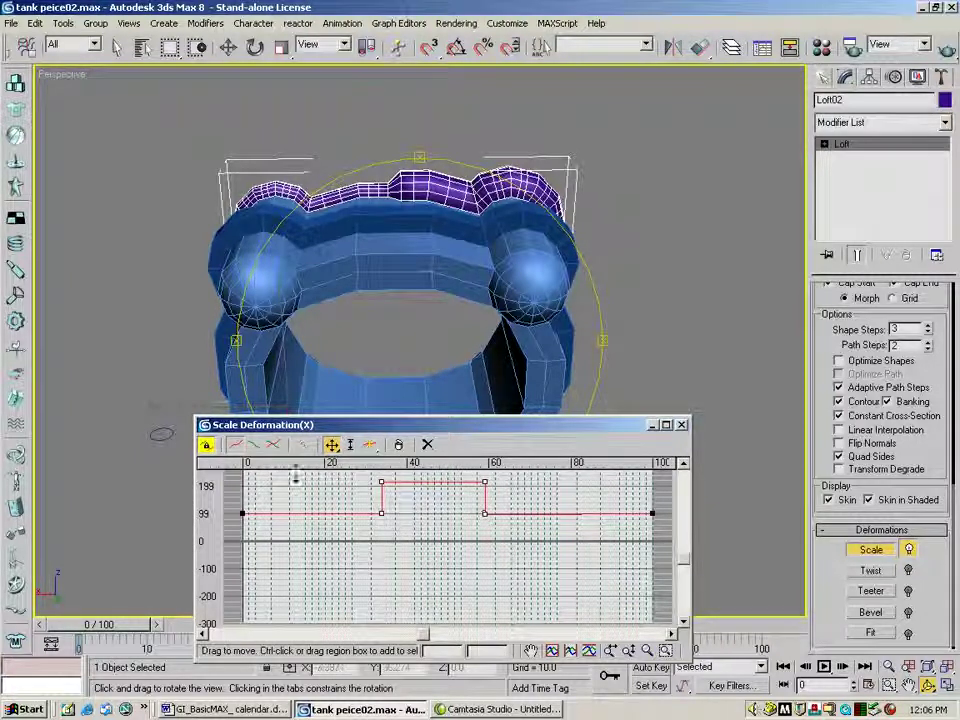
left_click_drag(382, 511, 324, 510)
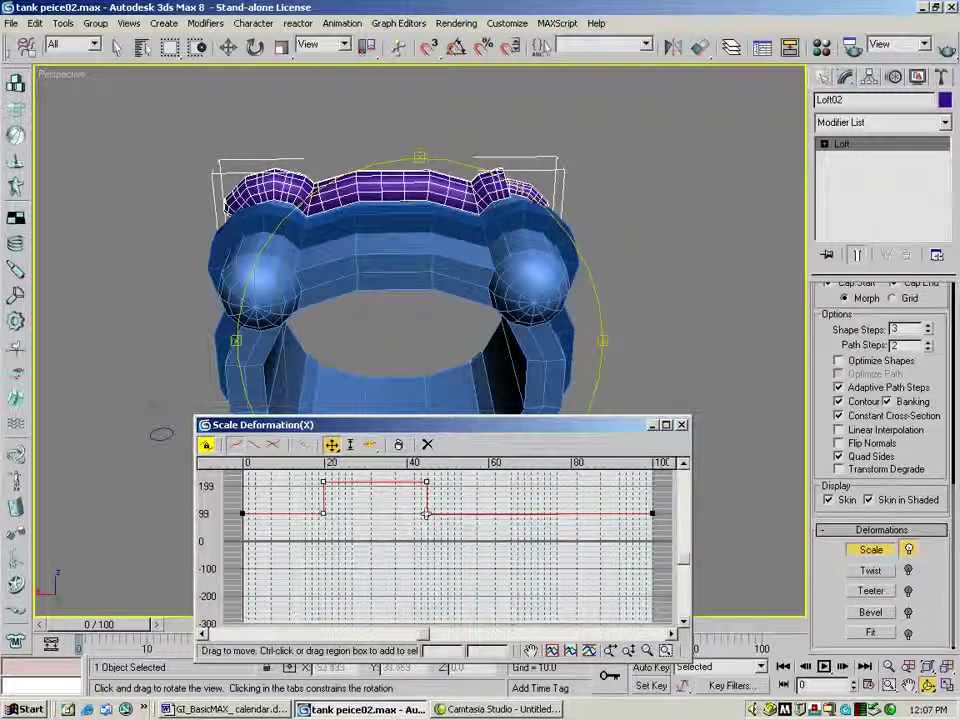
left_click_drag(426, 513, 434, 514)
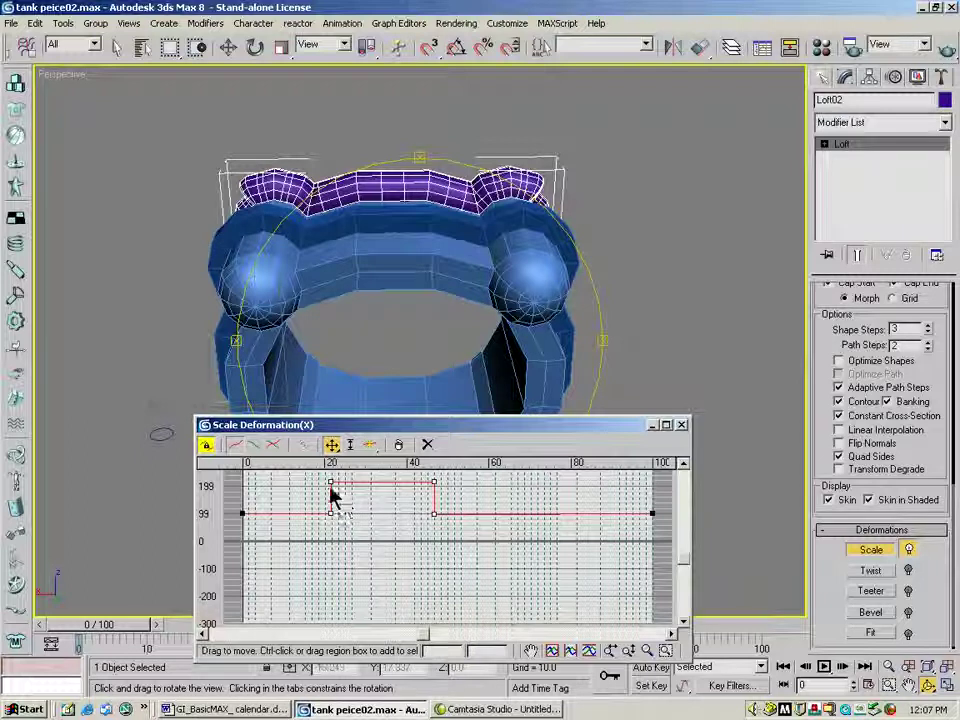
left_click_drag(331, 514, 354, 514)
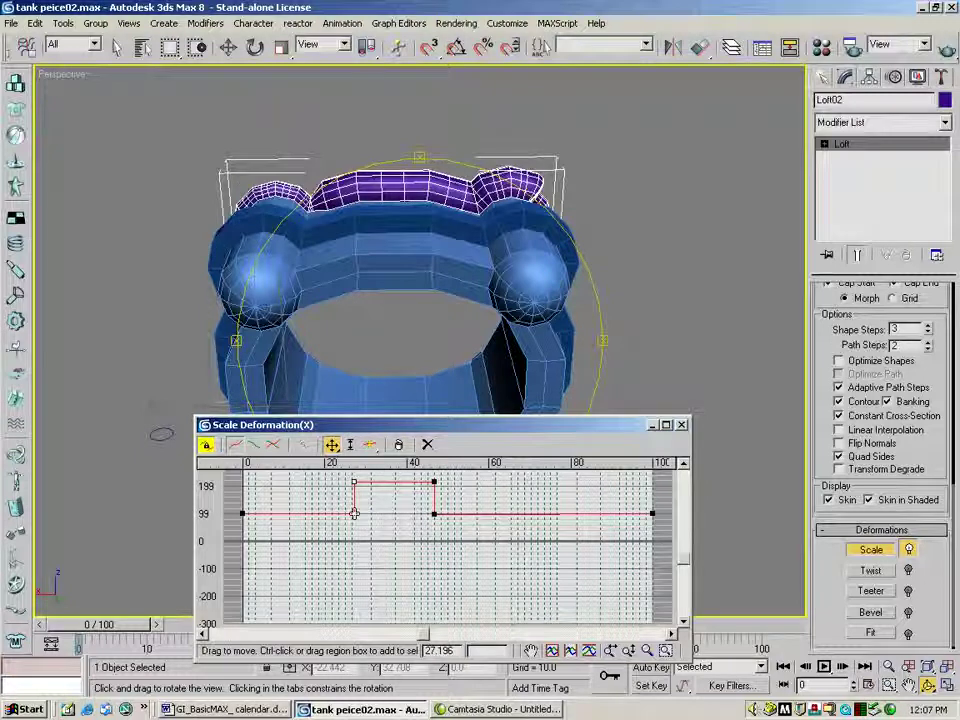
left_click_drag(354, 513, 350, 514)
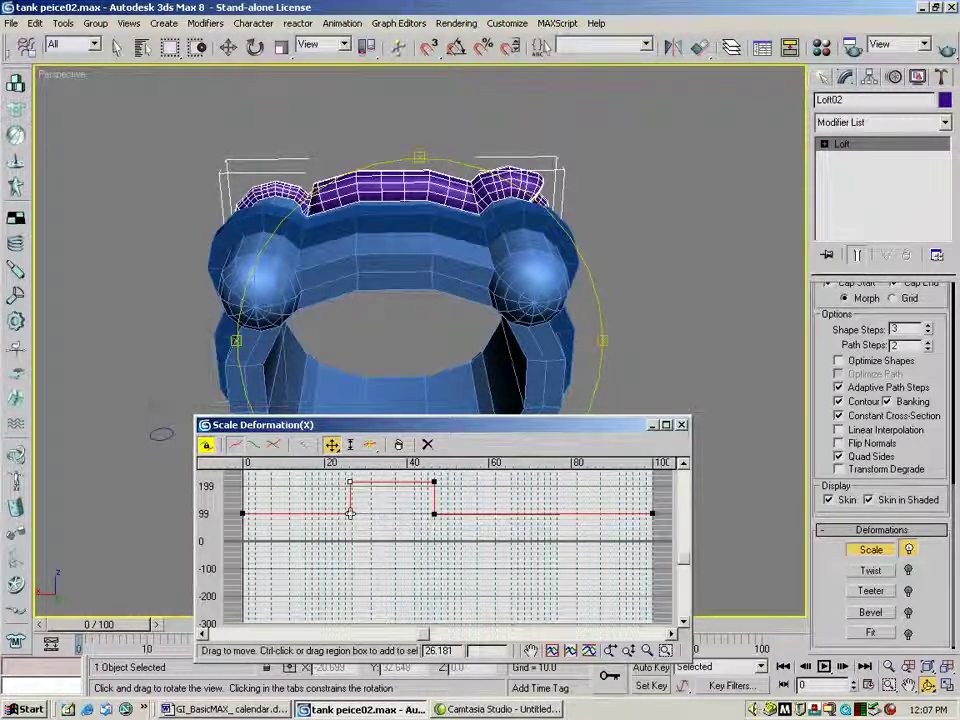
left_click(434, 514)
left_click_drag(434, 514, 412, 514)
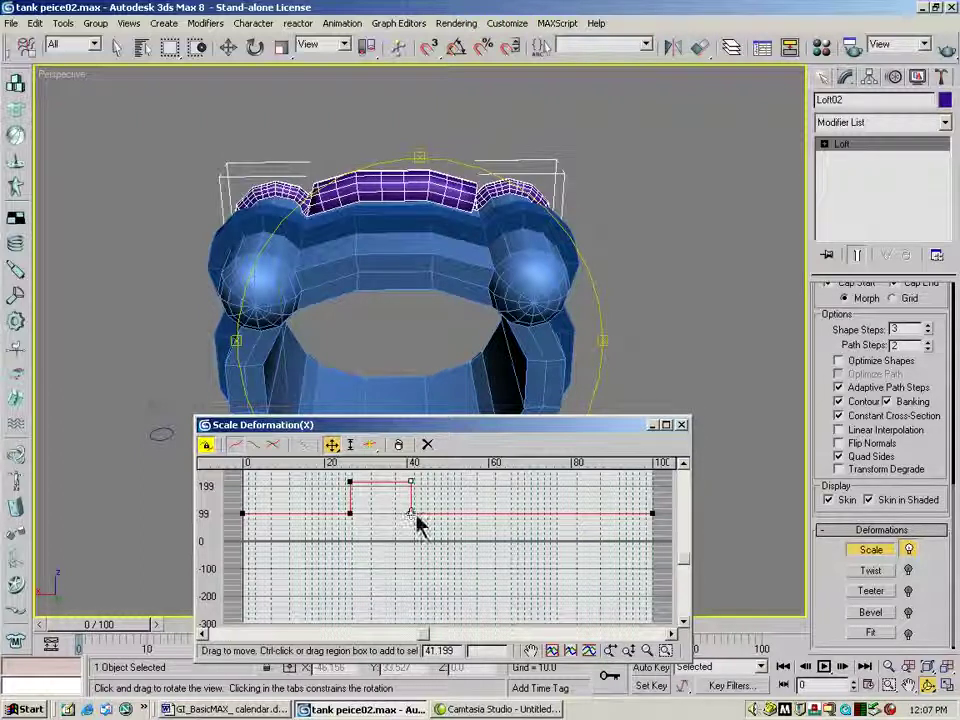
left_click(684, 426)
Examine the thickened section of the purple band from several sides of the tank
left_click_drag(388, 390, 180, 358)
left_click_drag(275, 455, 459, 358)
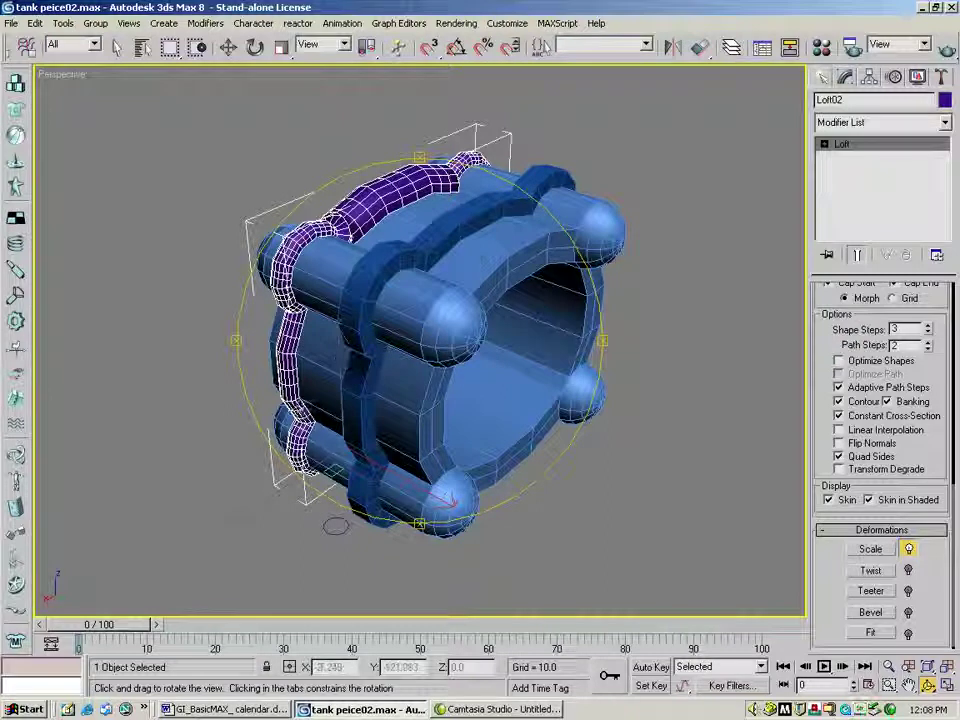
left_click_drag(366, 276, 225, 297)
left_click_drag(200, 446, 514, 366)
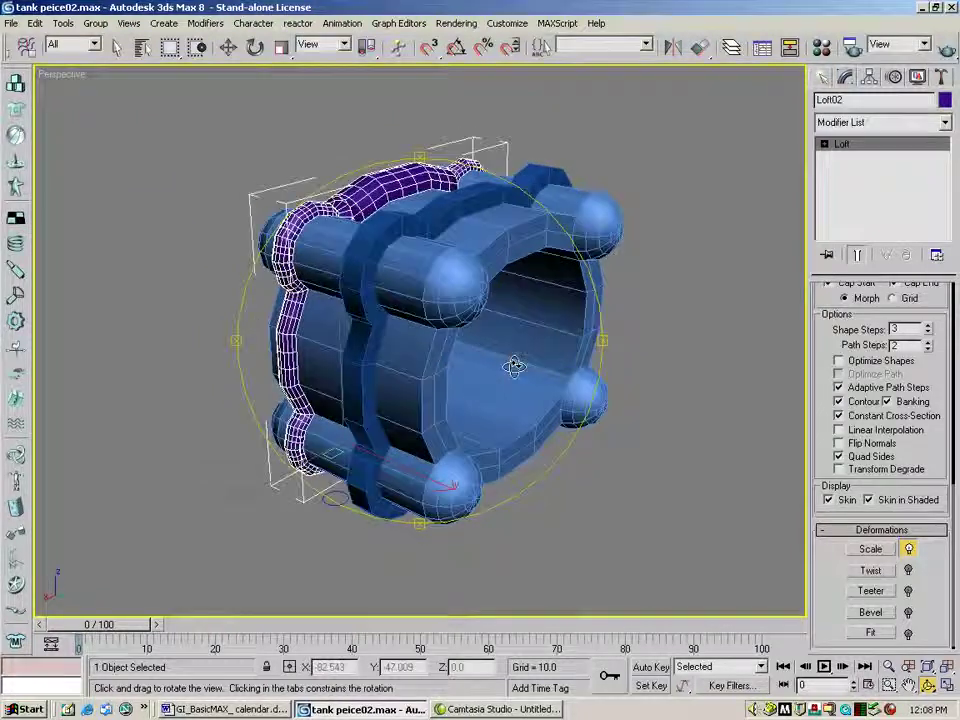